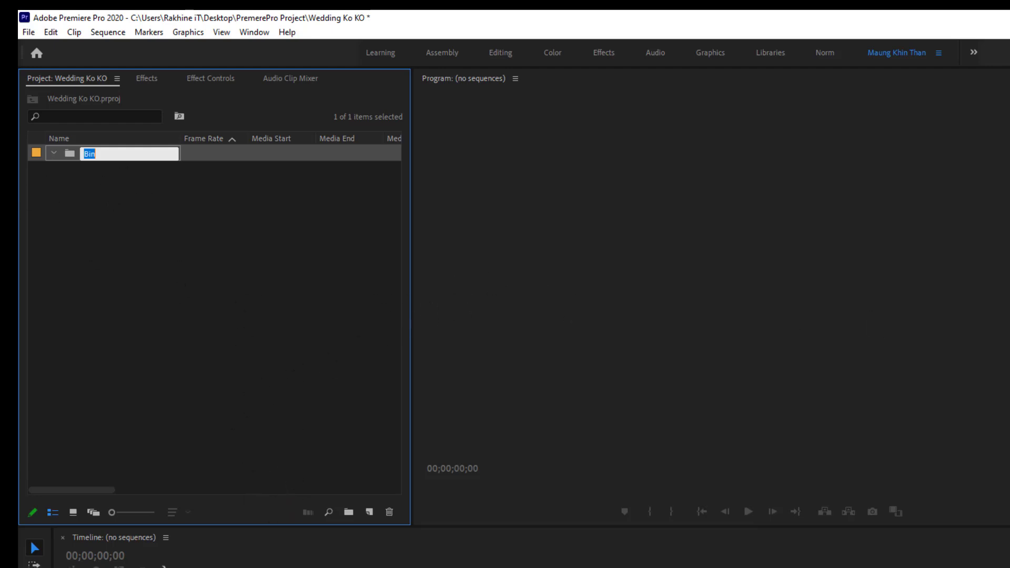
Name the new bin Videos and create a second bin named Audio in the project
text(Videos)
click(259, 241)
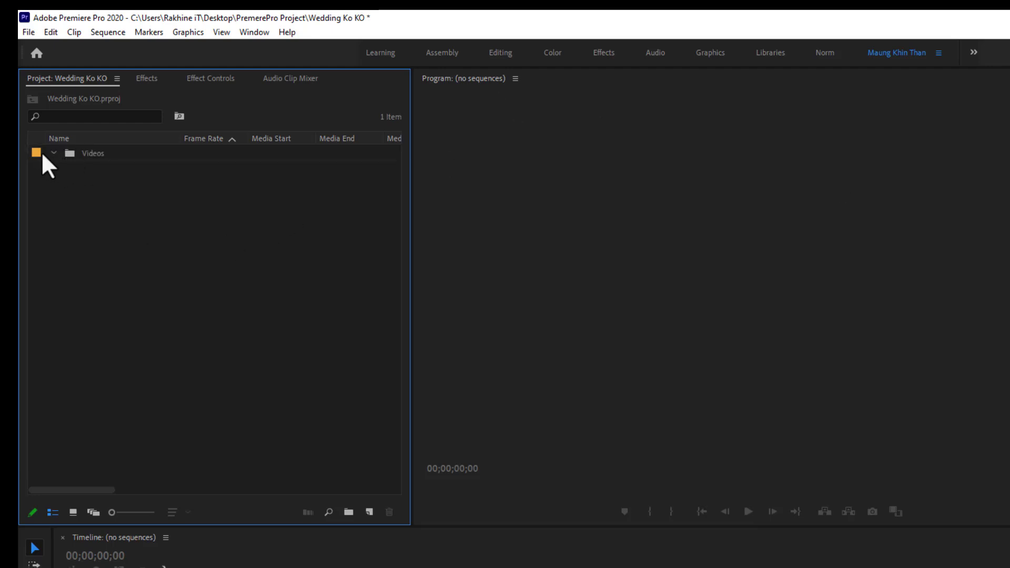
click(349, 512)
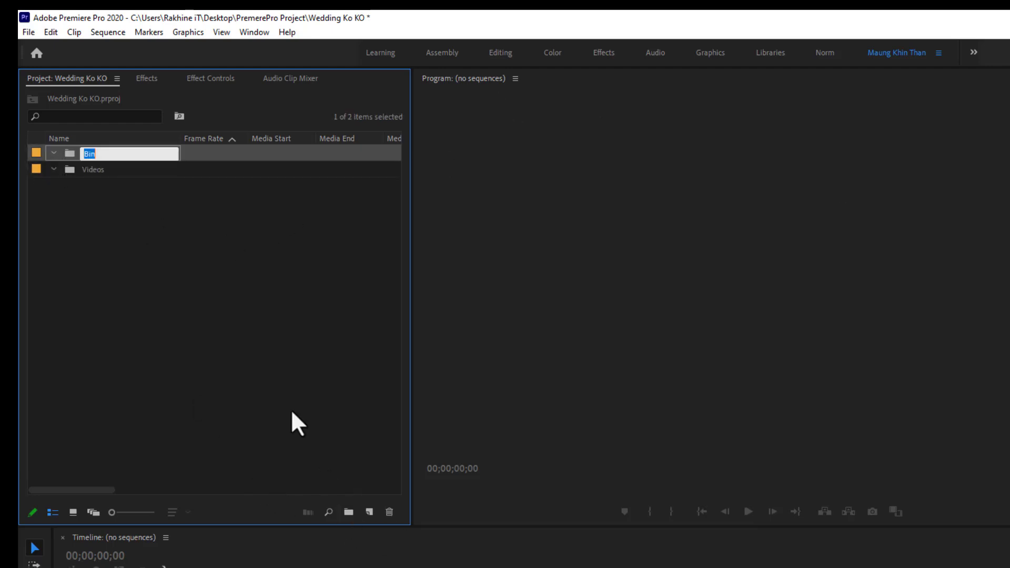
text(Audio)
click(216, 279)
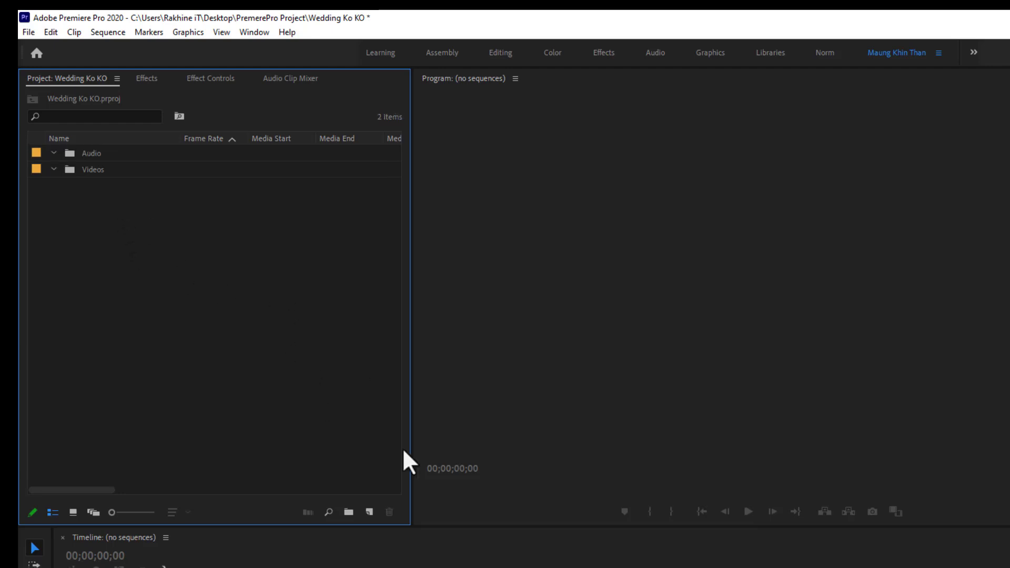
Create another bin named Image at the project's root level
click(348, 512)
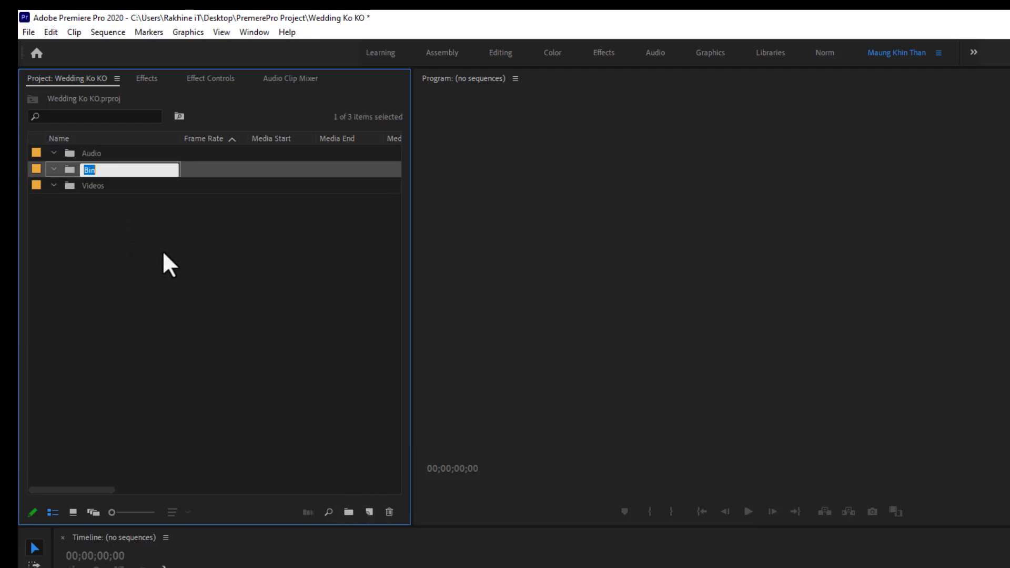
key(BackSpace)
text(Image)
click(201, 246)
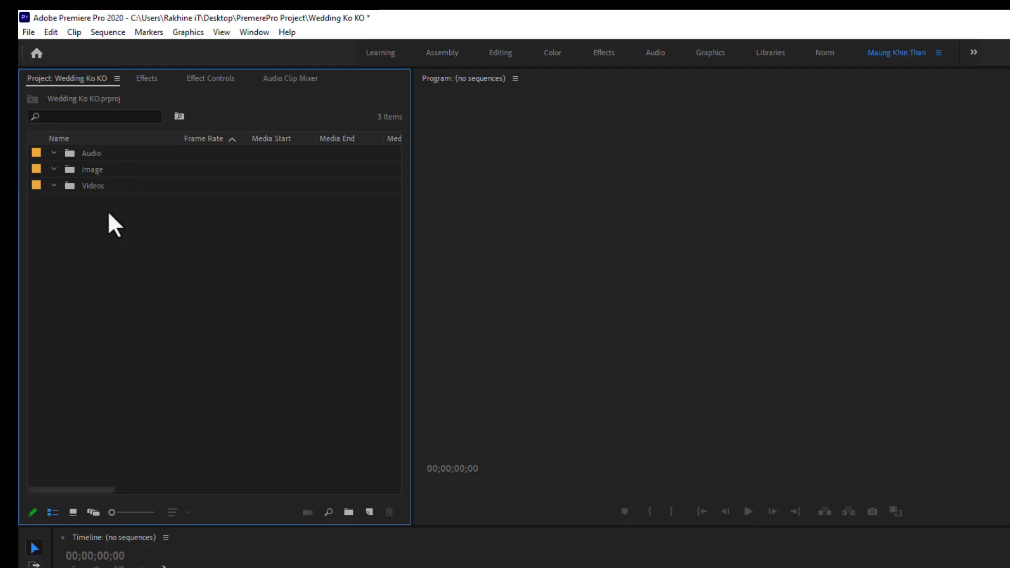
Open the Videos bin to view its contents and return to the project's root level
click(107, 175)
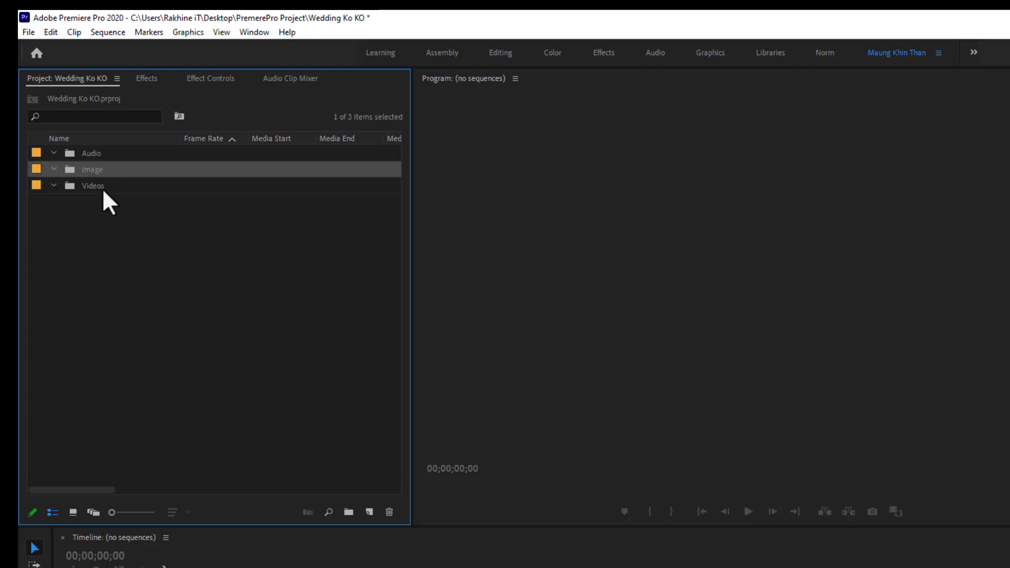
double_click(103, 191)
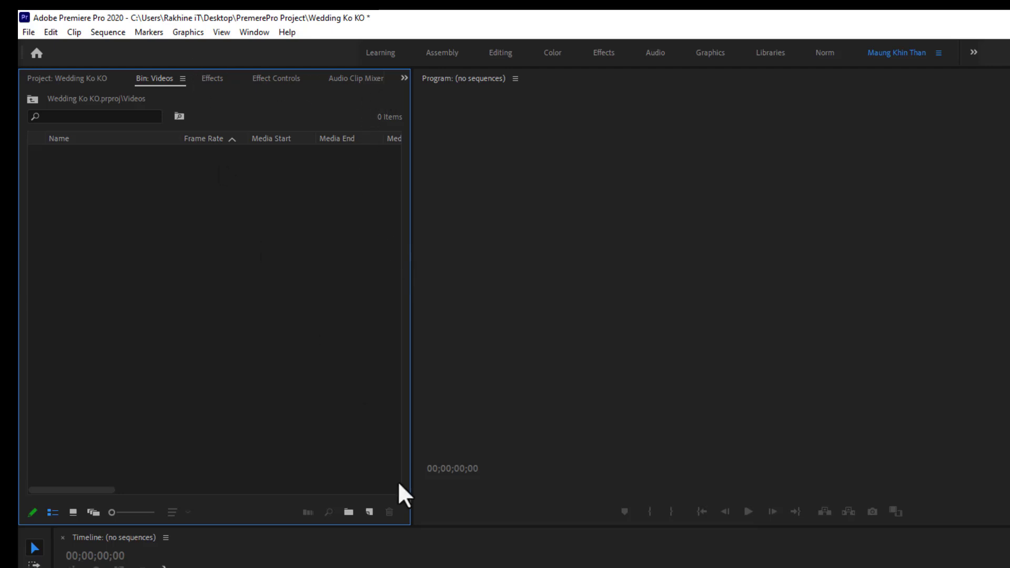
click(32, 100)
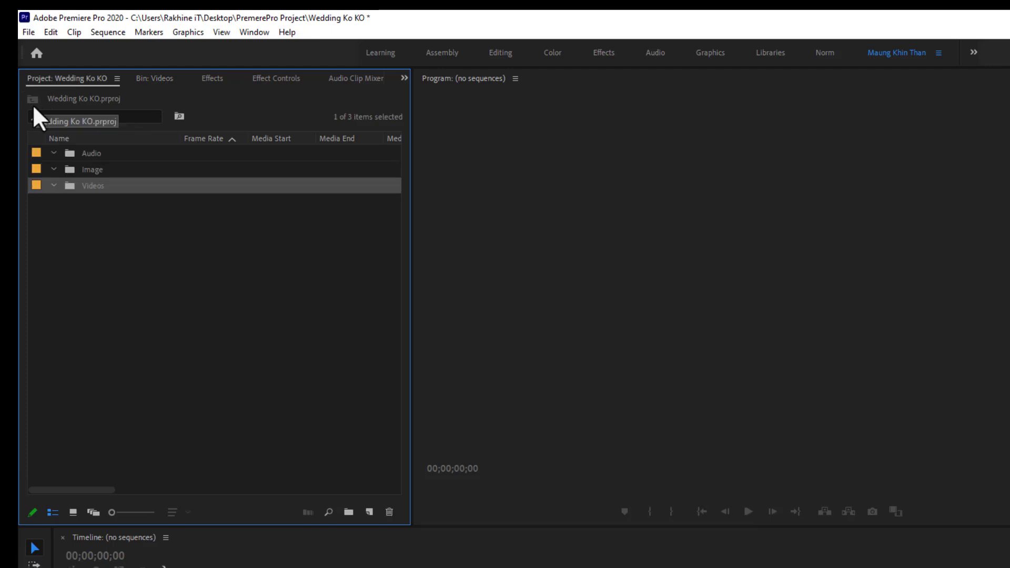
Try to import clip 1 from the Desktop's Wedding videos folder using the Videos bin's Import command
right_click(124, 185)
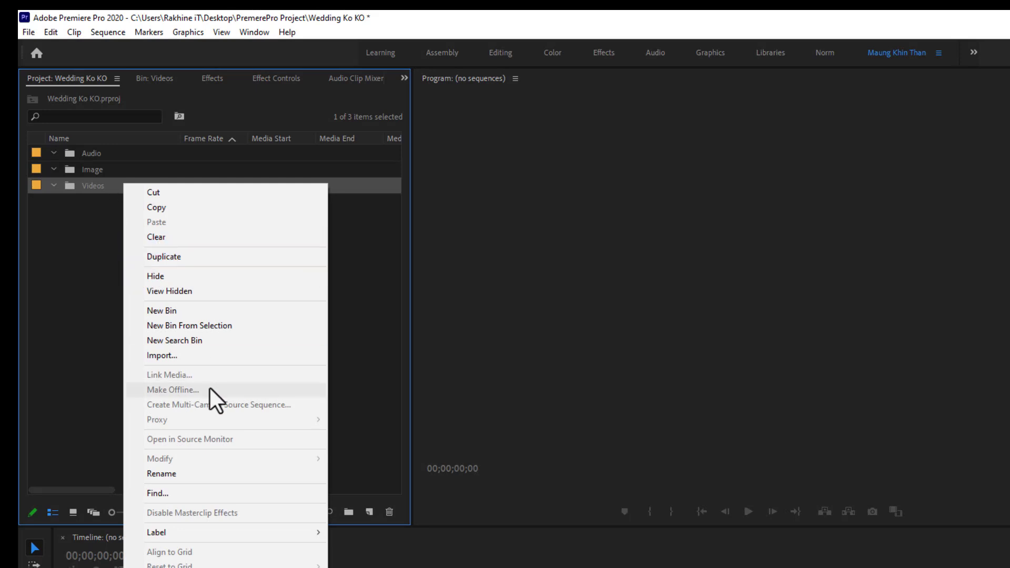
click(161, 356)
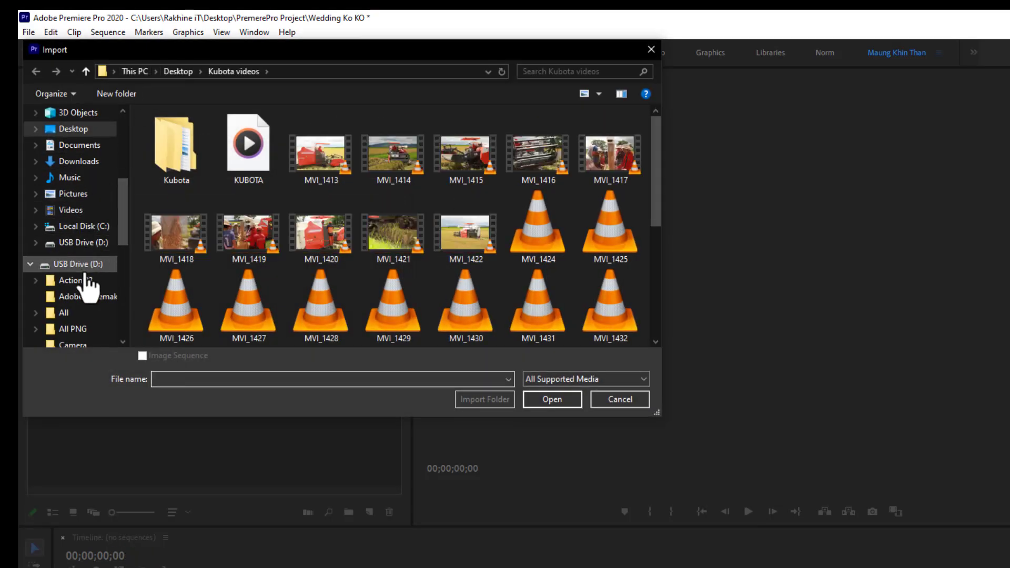
click(63, 131)
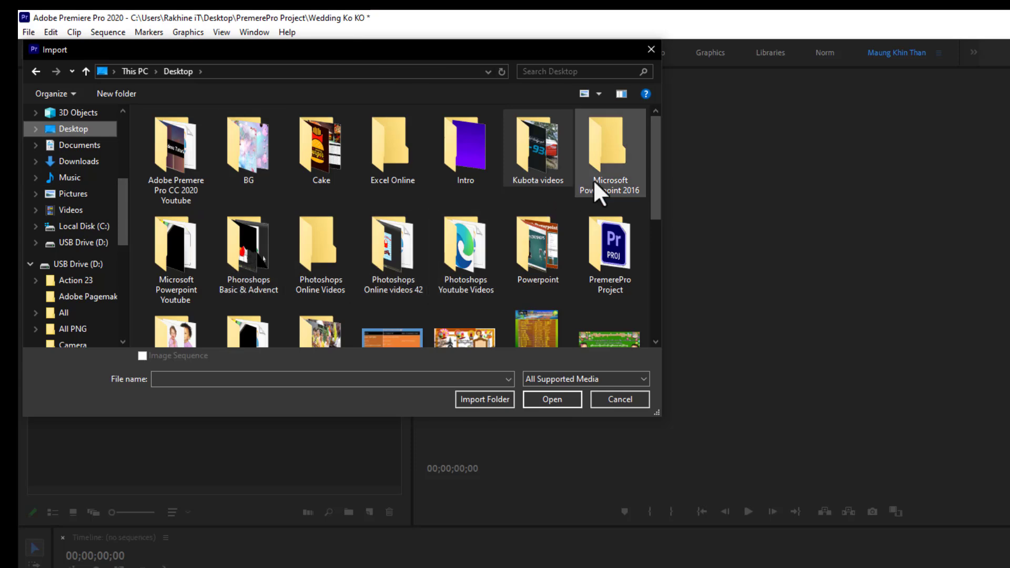
drag(658, 197, 651, 242)
double_click(319, 258)
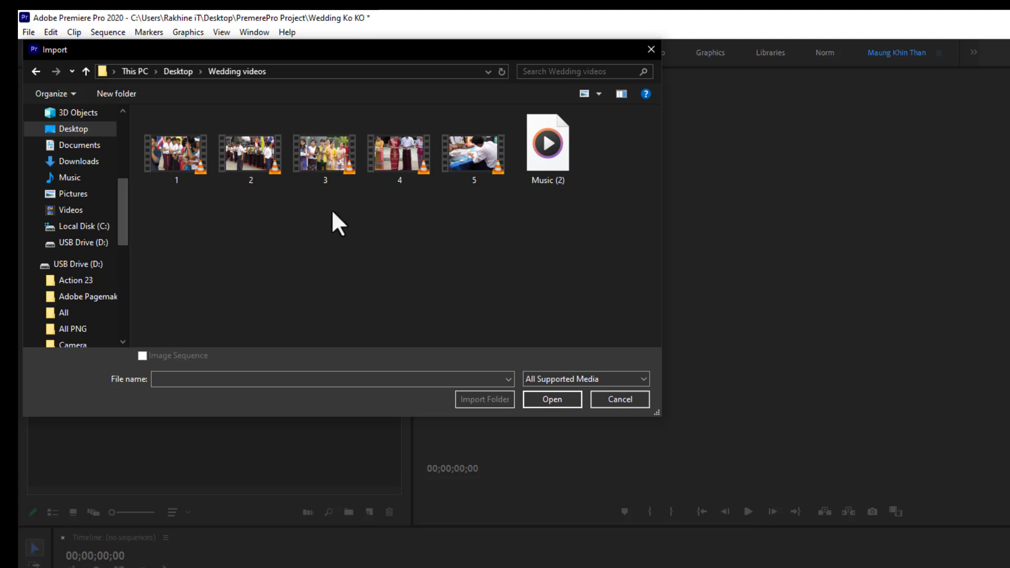
key(ctrl+a)
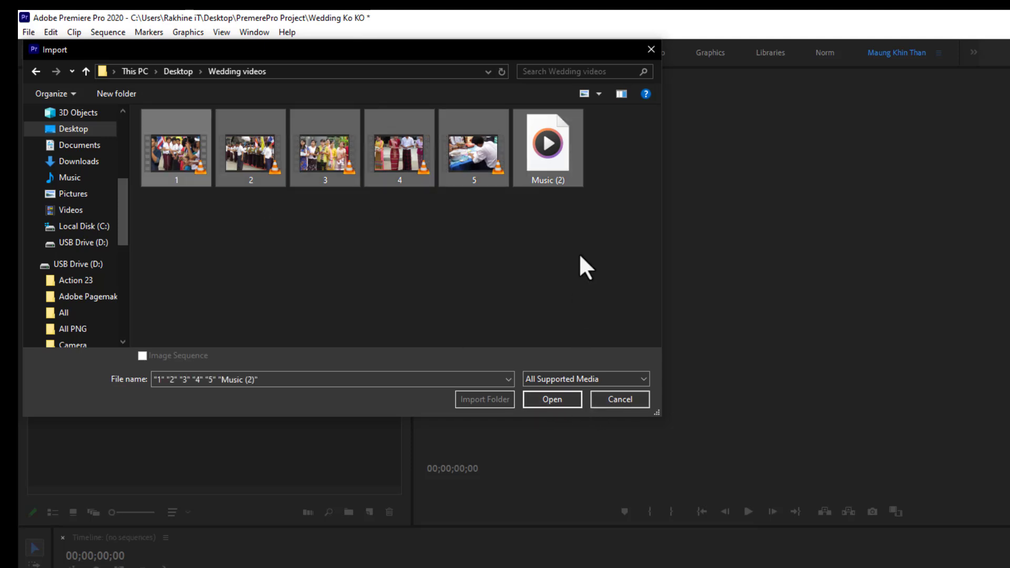
click(578, 253)
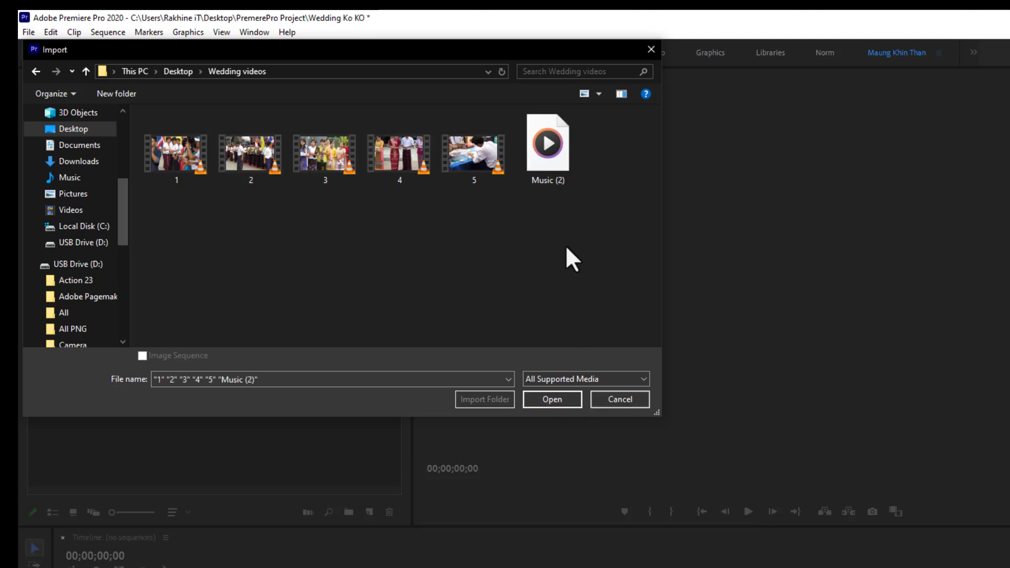
click(178, 157)
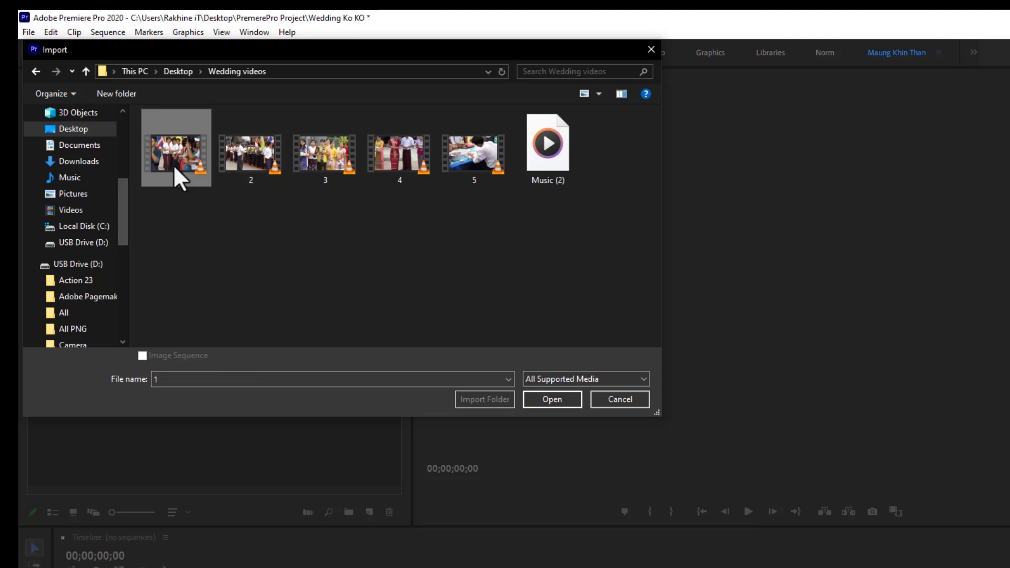
click(569, 400)
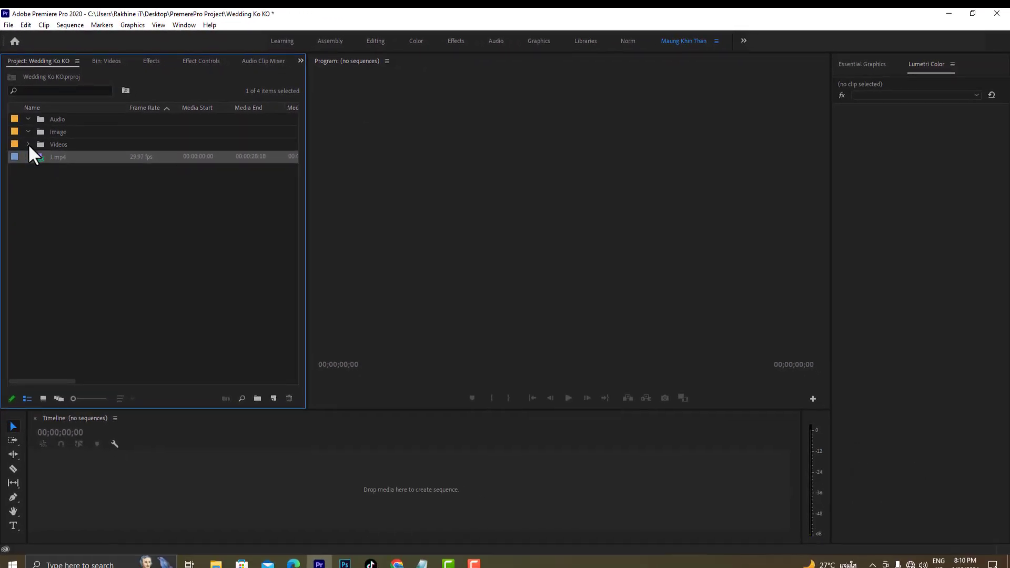
Check the Videos bin's contents and delete the 1.mp4 clip from the project's root level
double_click(62, 144)
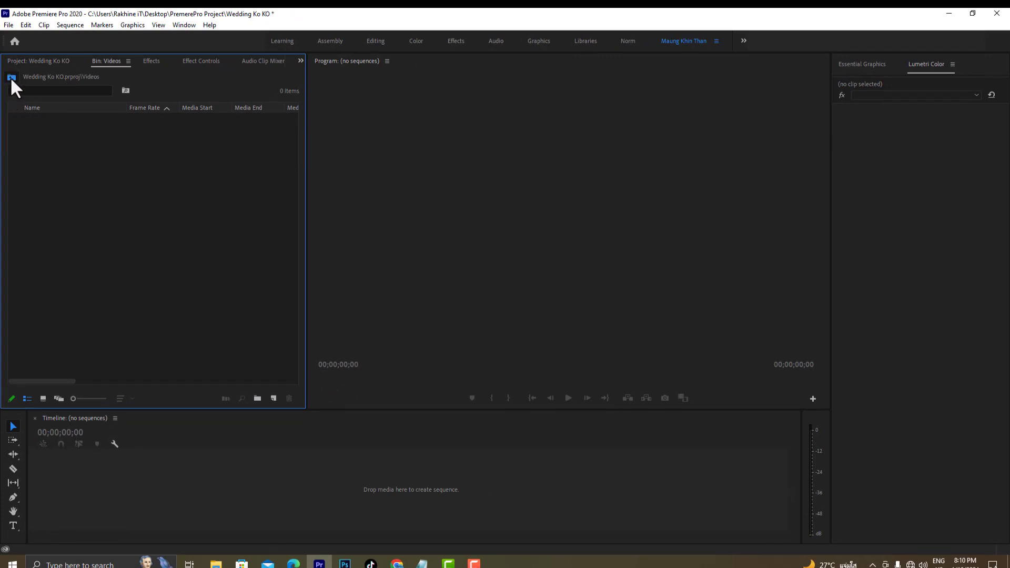
click(11, 76)
click(49, 156)
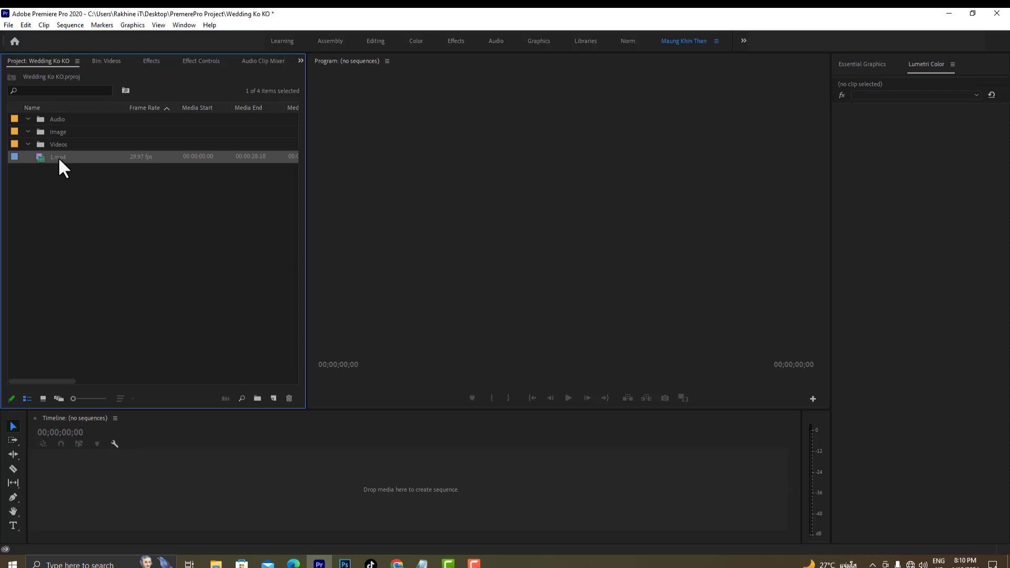
key(Delete)
Import clips 1 to 5 from the Wedding videos folder into the Videos bin, excluding Music (2), and collapse the bin at the project's root
click(64, 147)
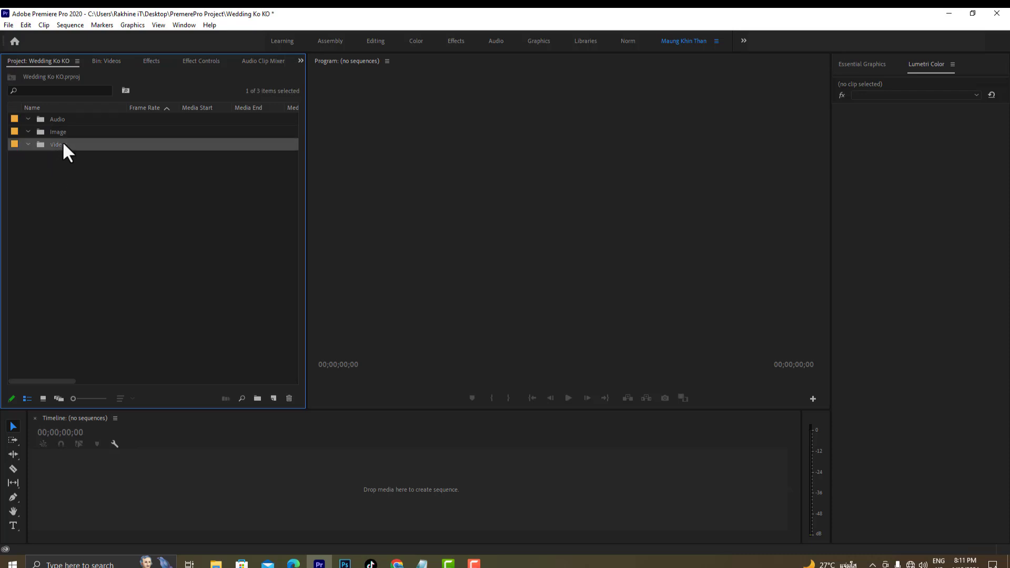
click(61, 147)
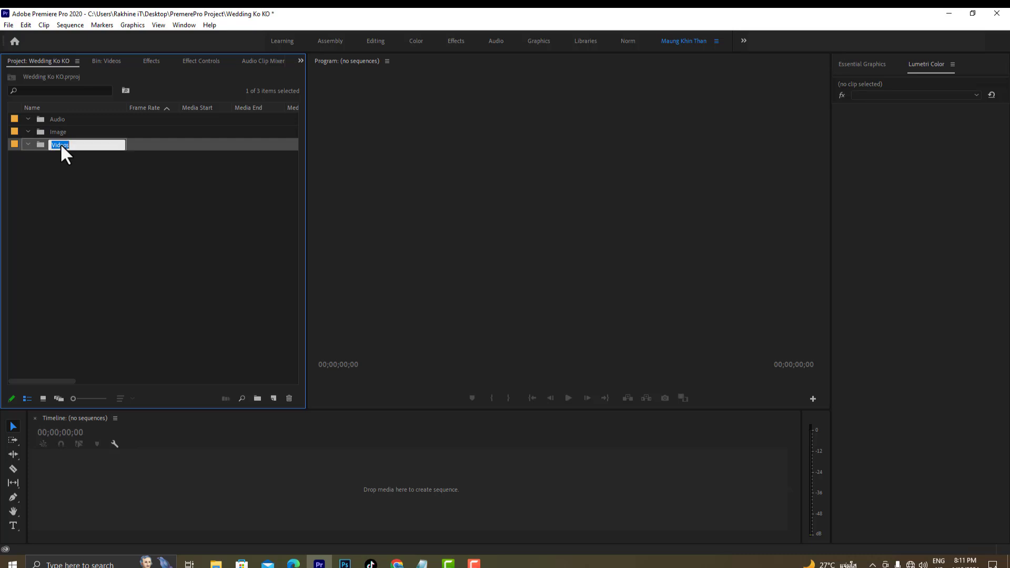
click(168, 144)
double_click(167, 144)
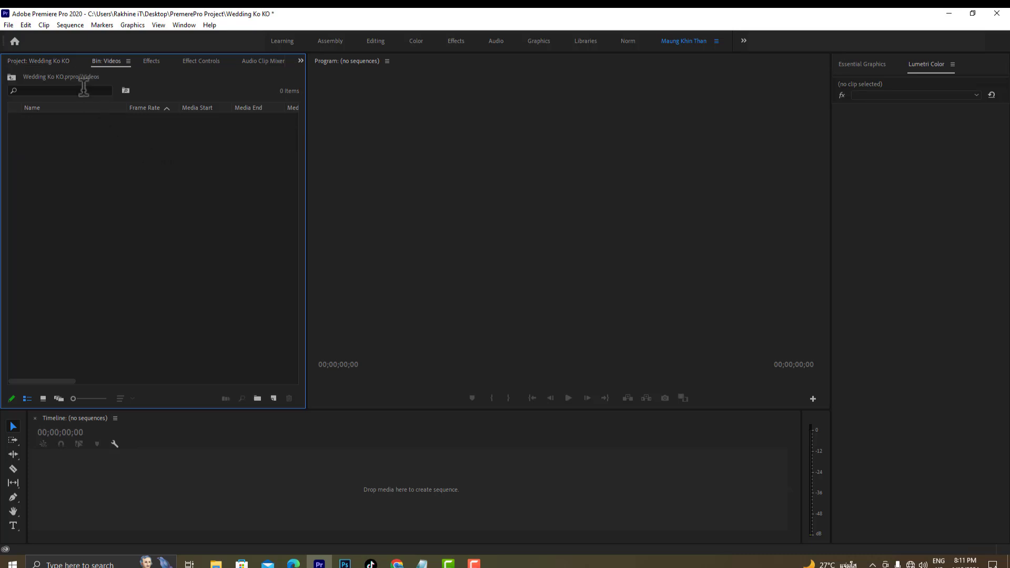
right_click(102, 167)
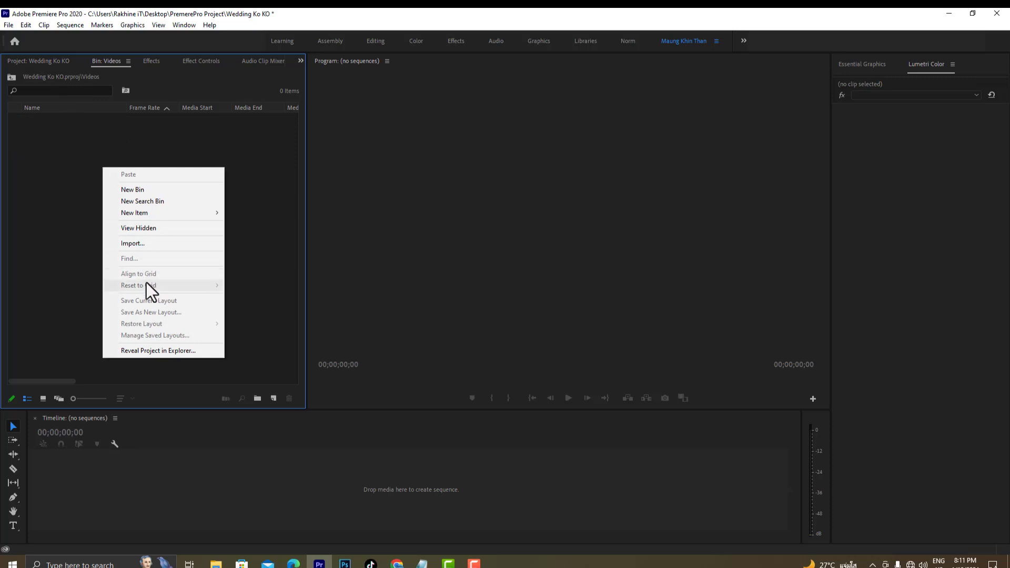
click(138, 244)
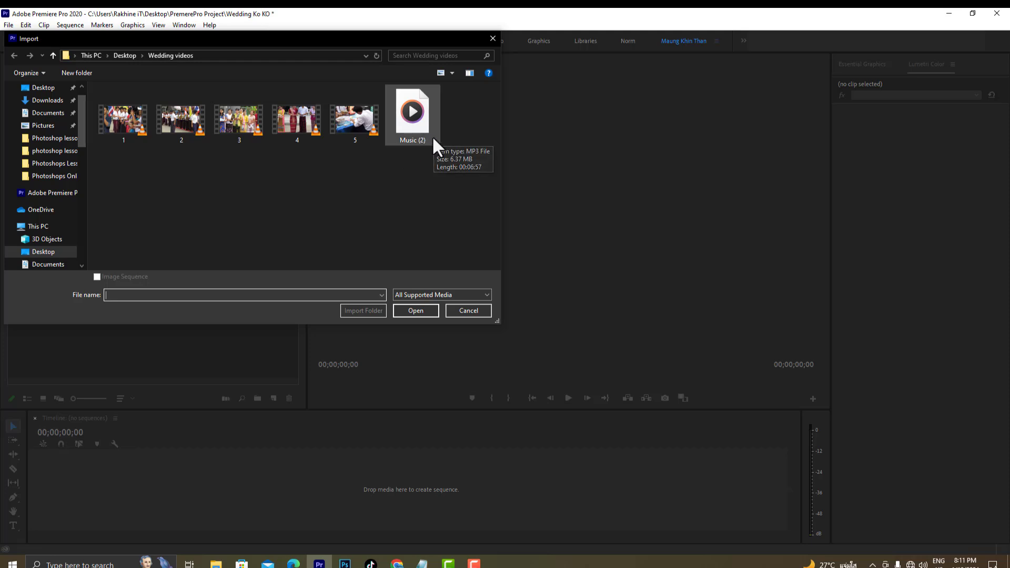
click(133, 124)
key(ctrl+a)
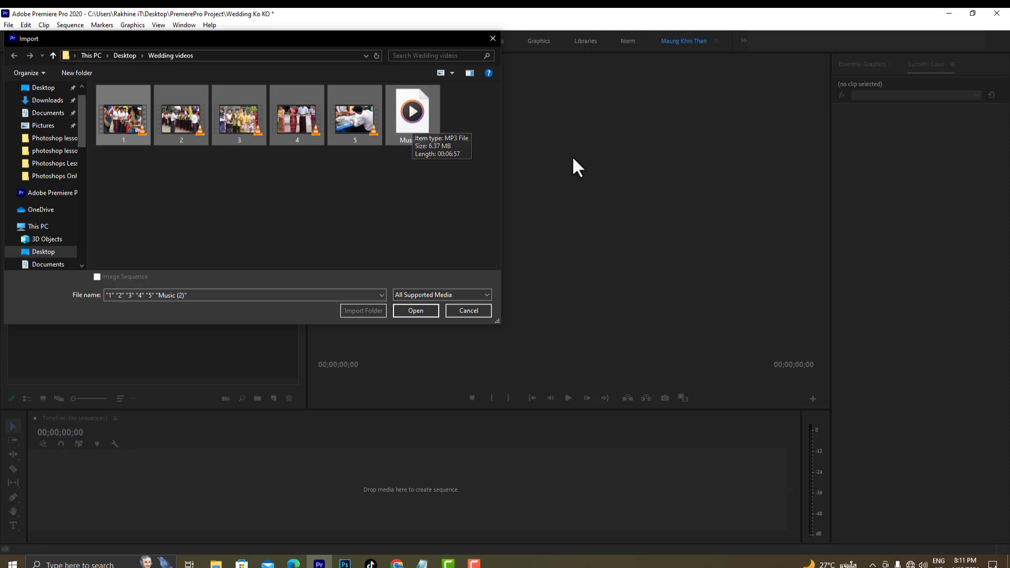
ctrl+click(417, 129)
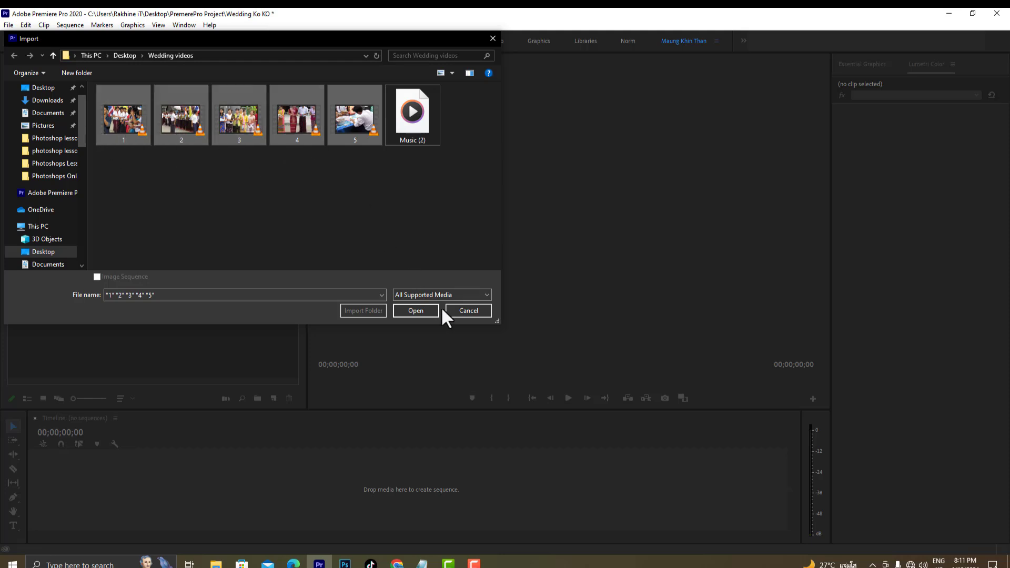
click(407, 311)
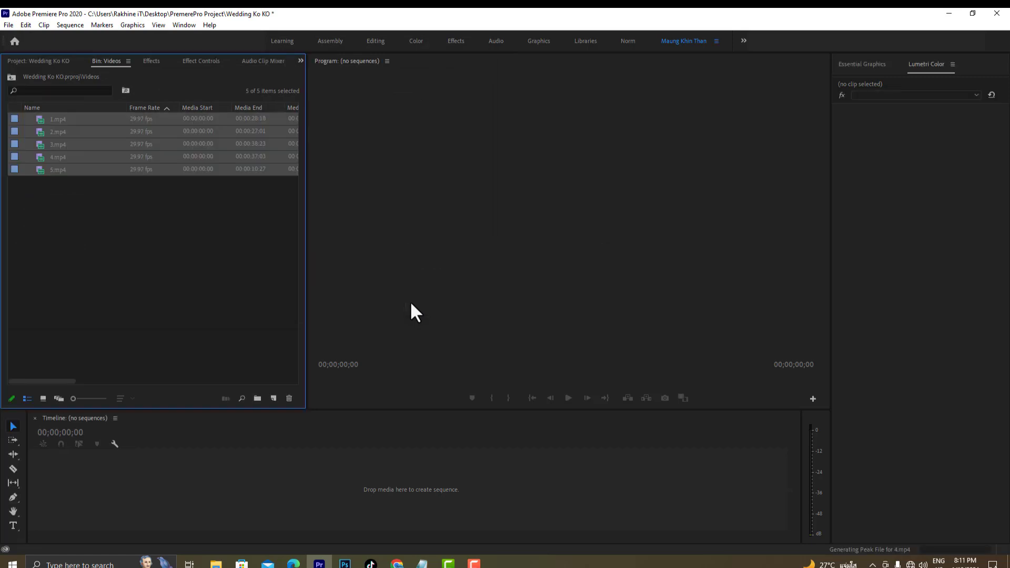
click(11, 77)
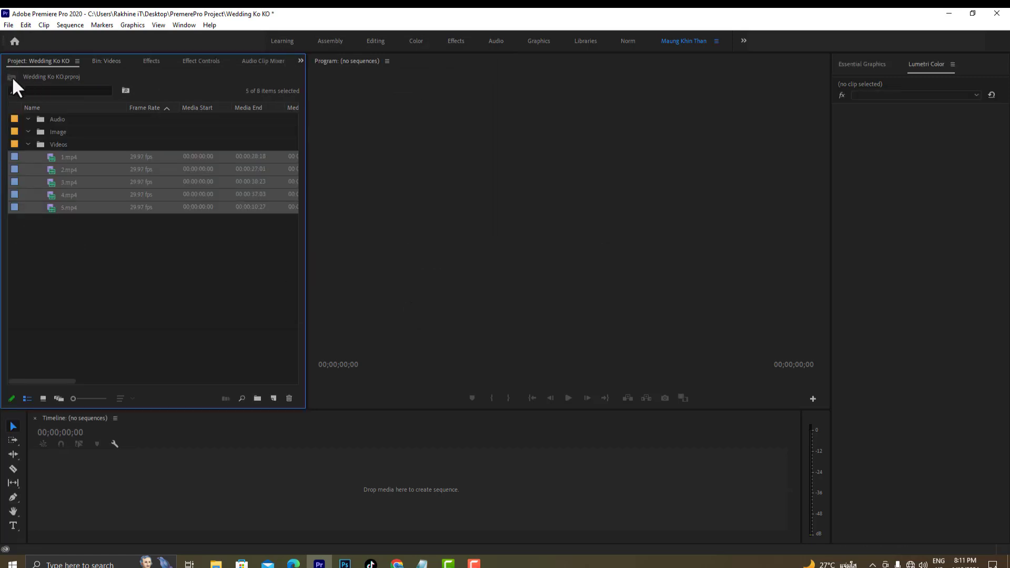
click(29, 144)
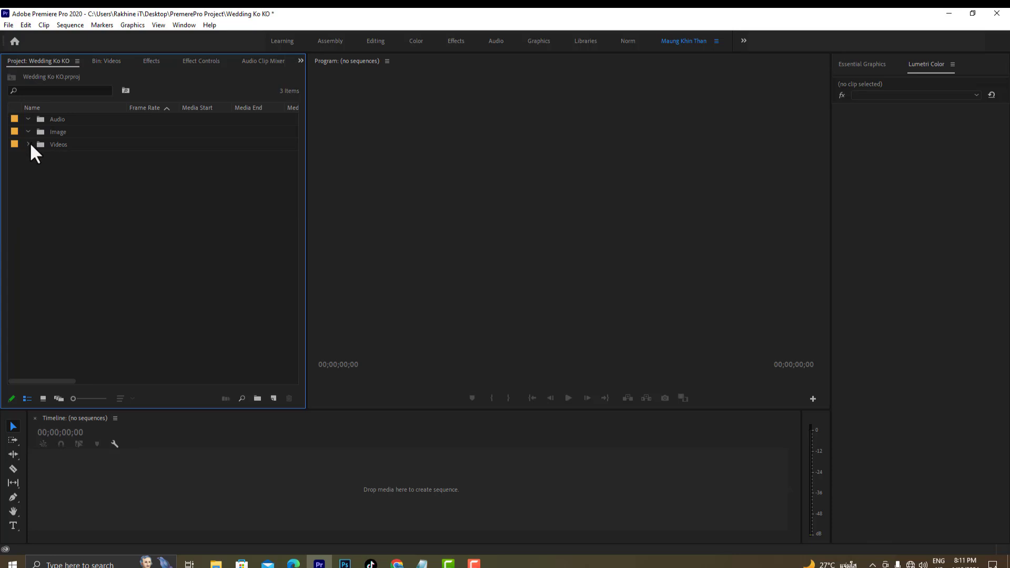
click(57, 133)
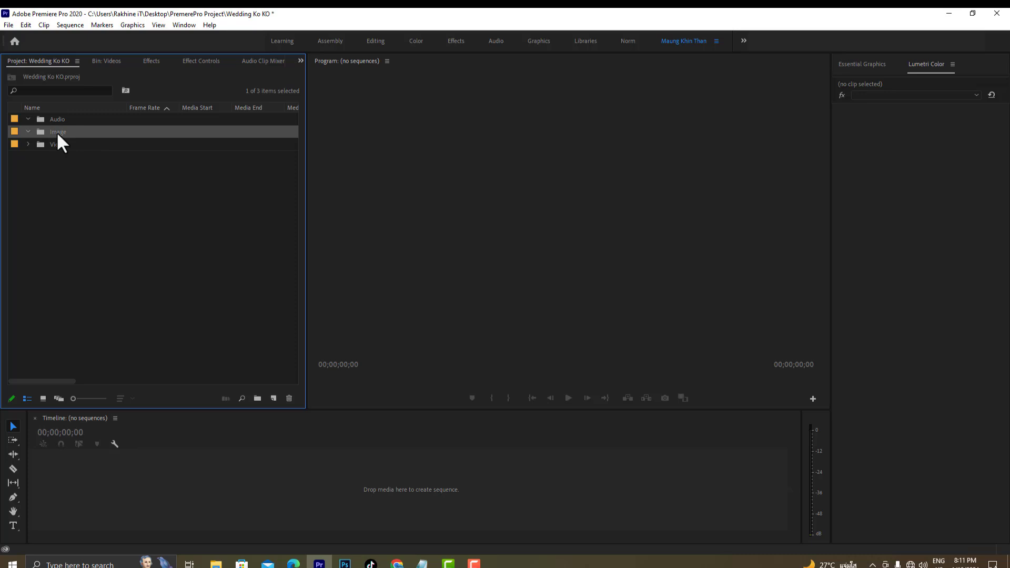
right_click(56, 132)
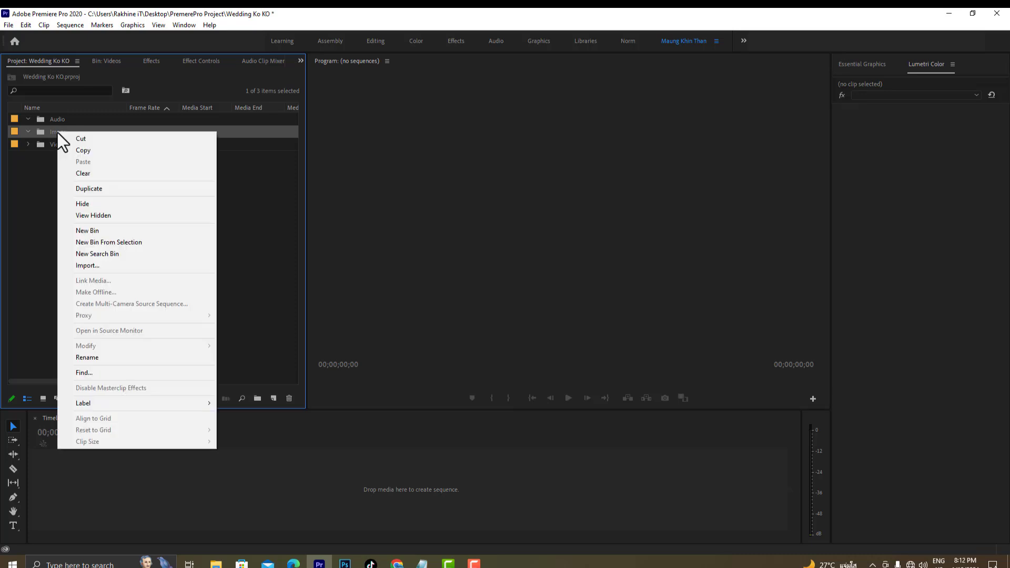
click(92, 266)
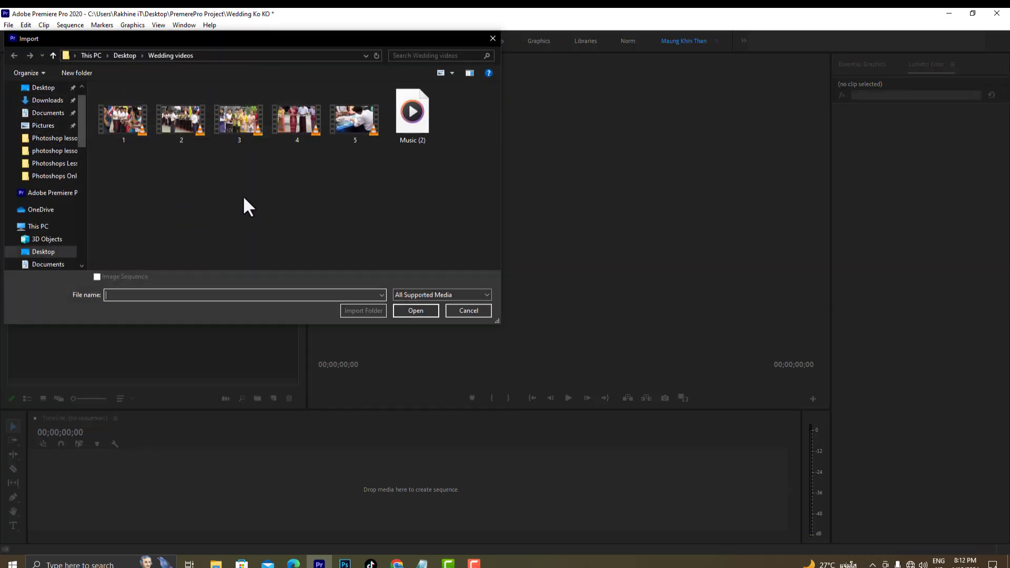
click(46, 88)
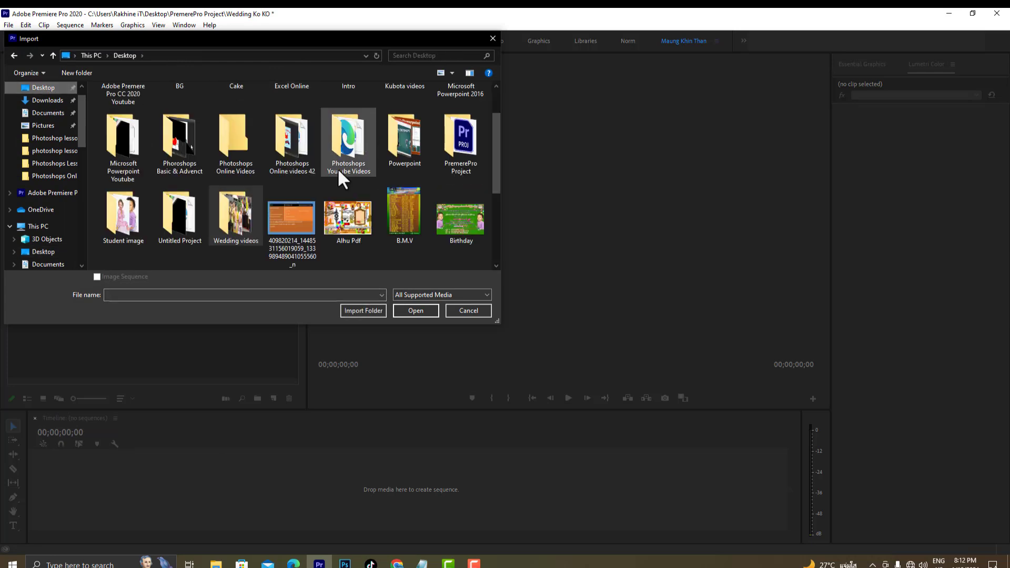
double_click(137, 222)
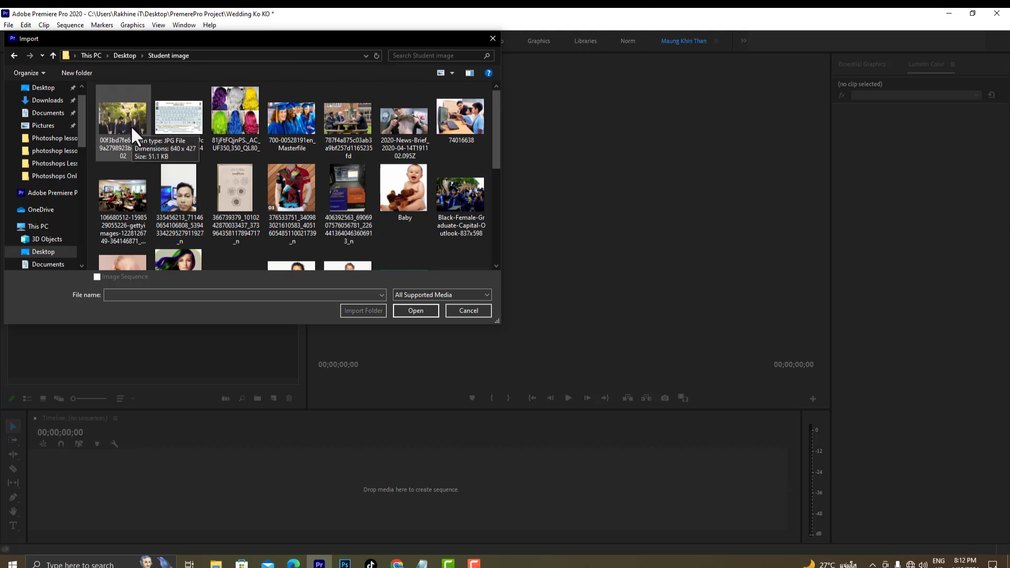
click(115, 120)
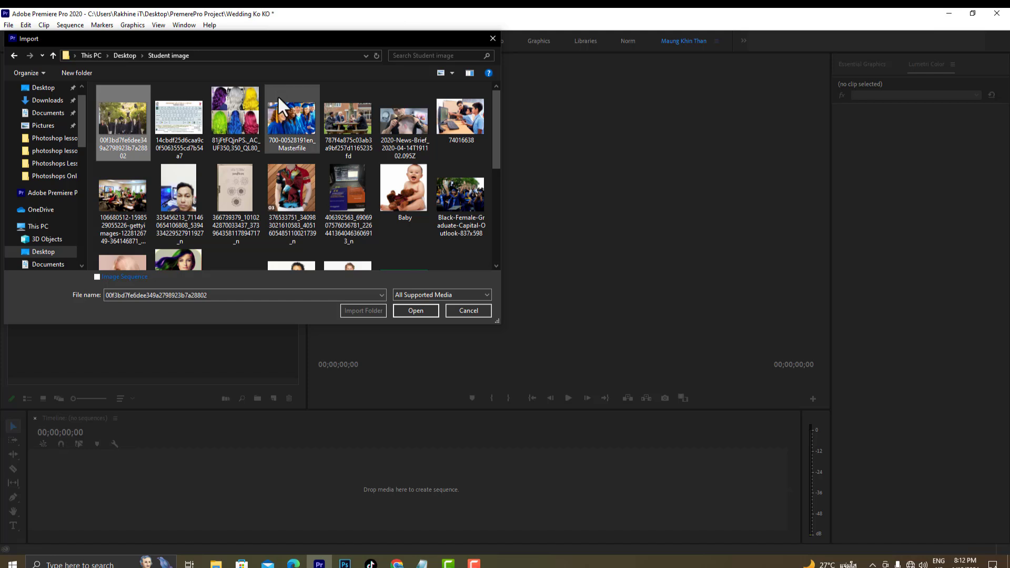
ctrl+click(277, 114)
ctrl+click(461, 120)
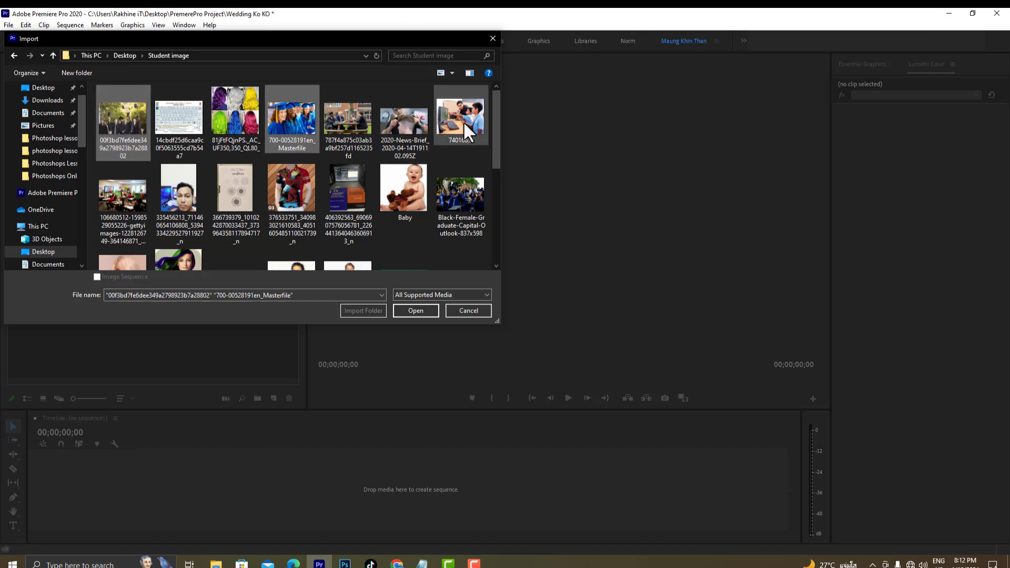
ctrl+click(134, 195)
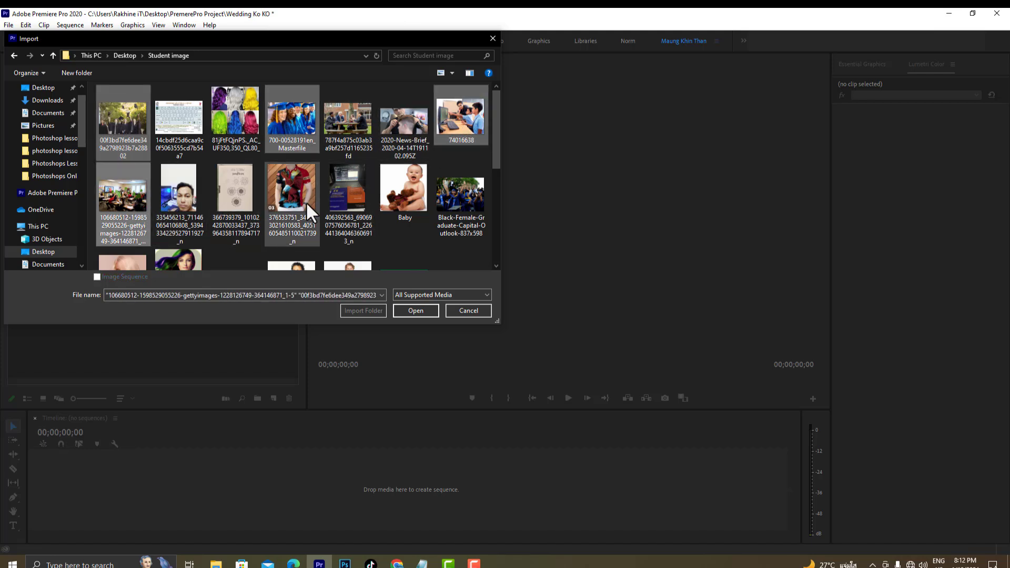
ctrl+click(185, 197)
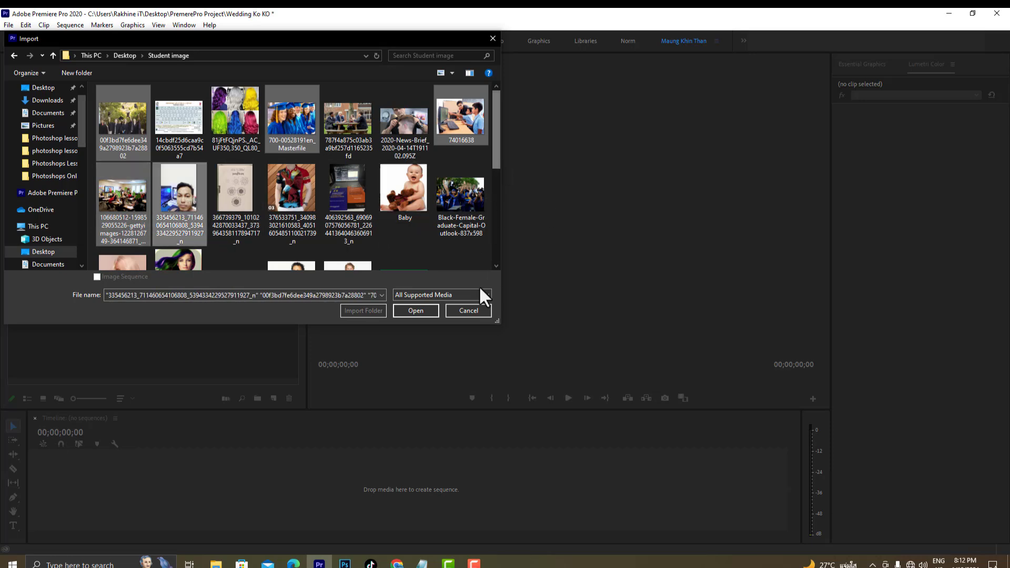
click(410, 310)
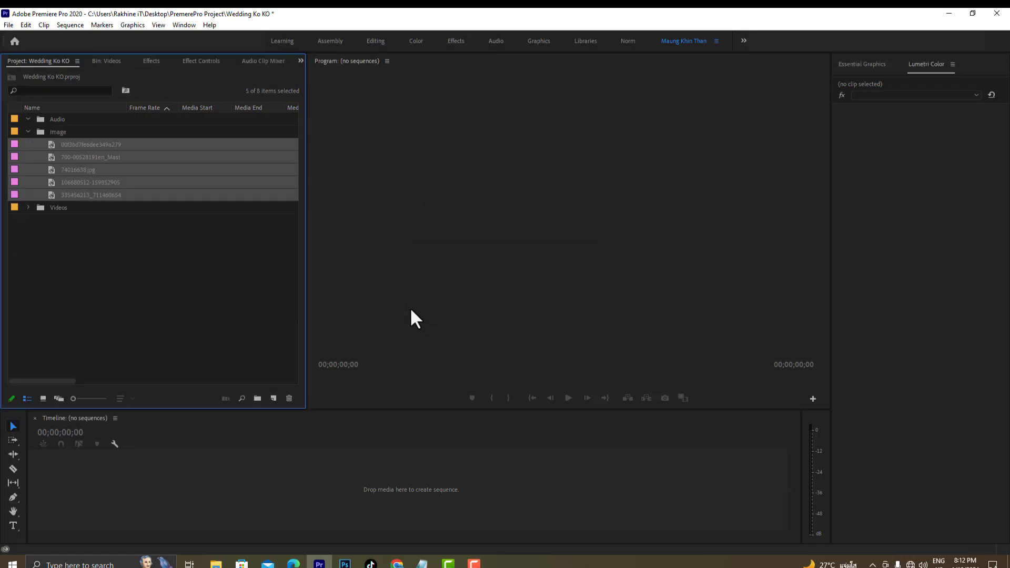
click(28, 132)
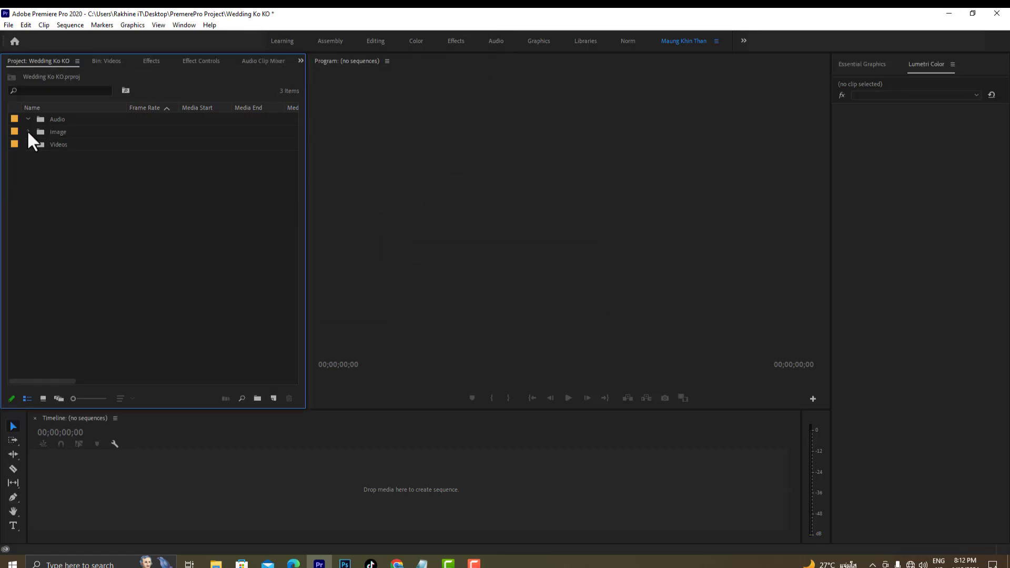
Open the Image bin to check its imported pictures and return to the project's root level
click(47, 130)
click(64, 132)
double_click(153, 131)
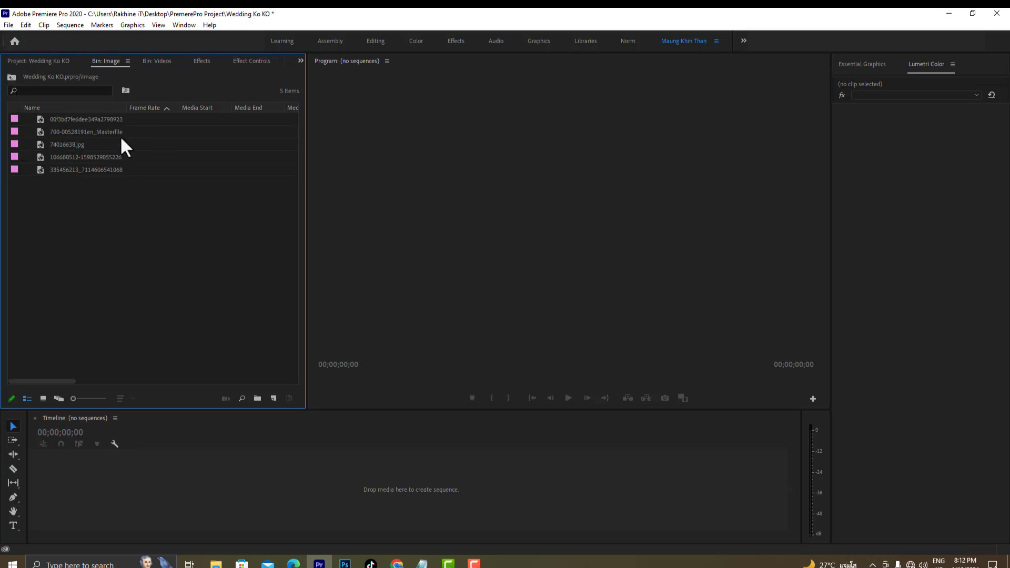
click(11, 77)
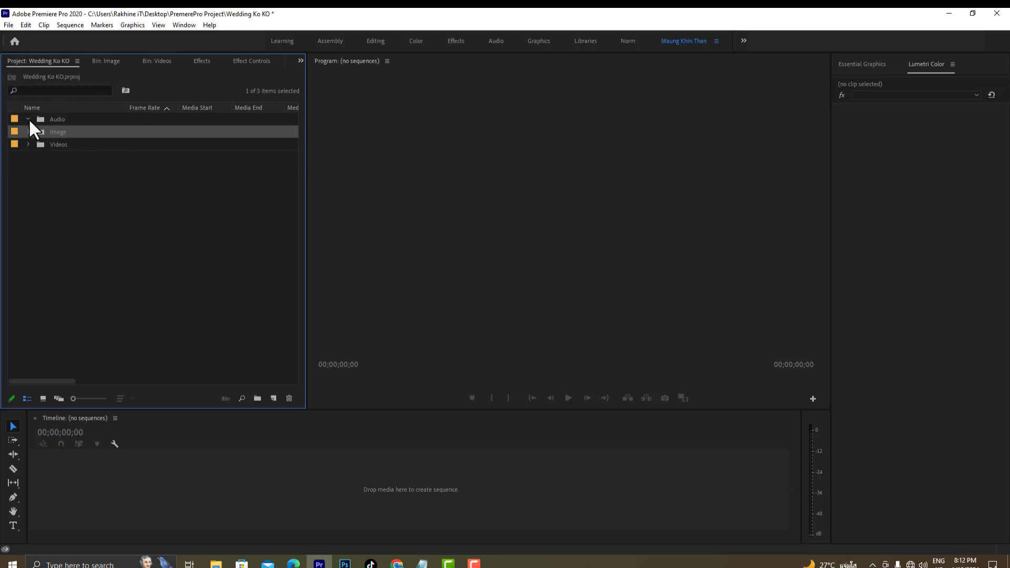
Import Music (2) from the Desktop's Wedding videos folder into the Audio bin and collapse the bin
click(55, 121)
right_click(72, 117)
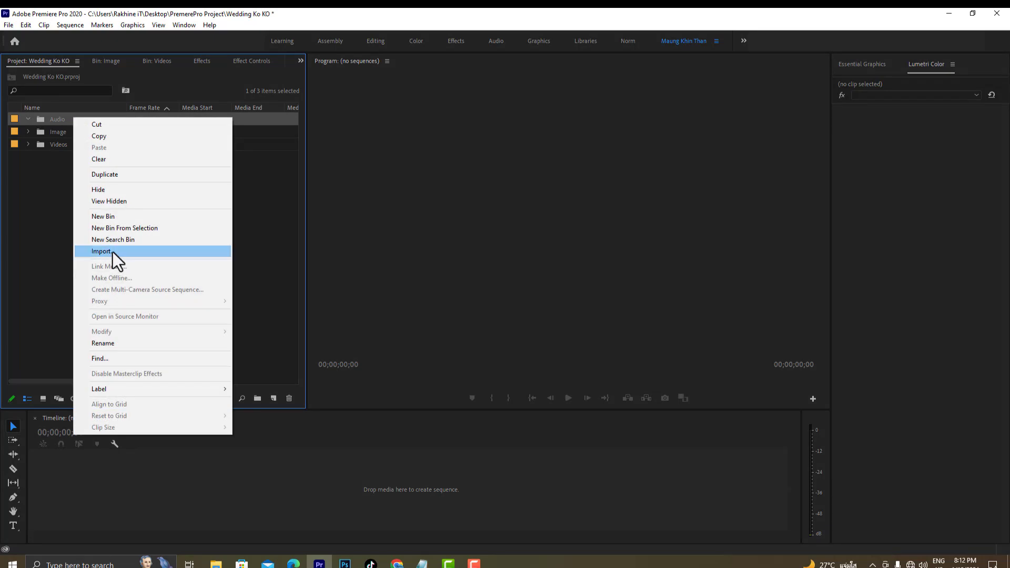
click(112, 251)
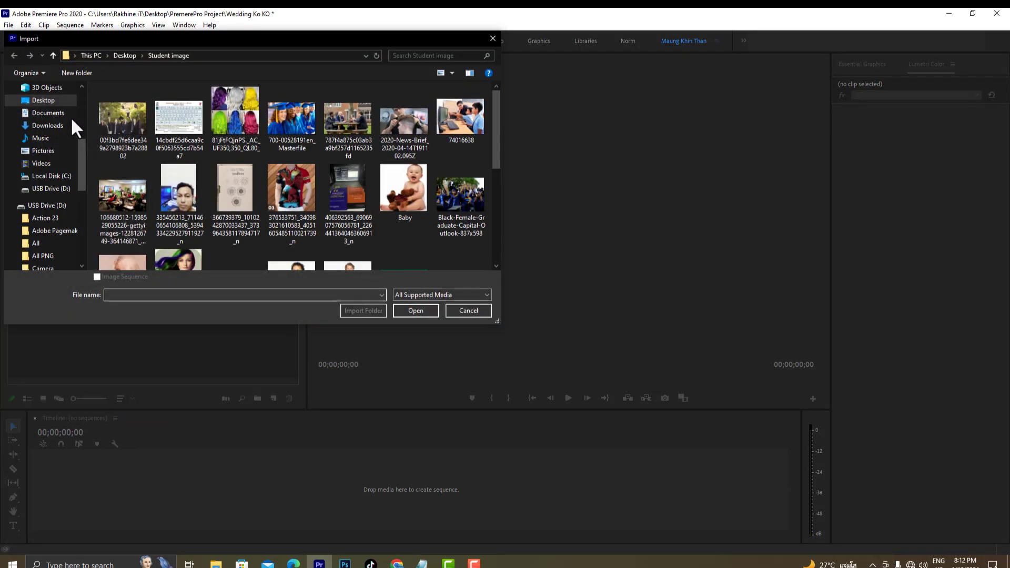
click(47, 103)
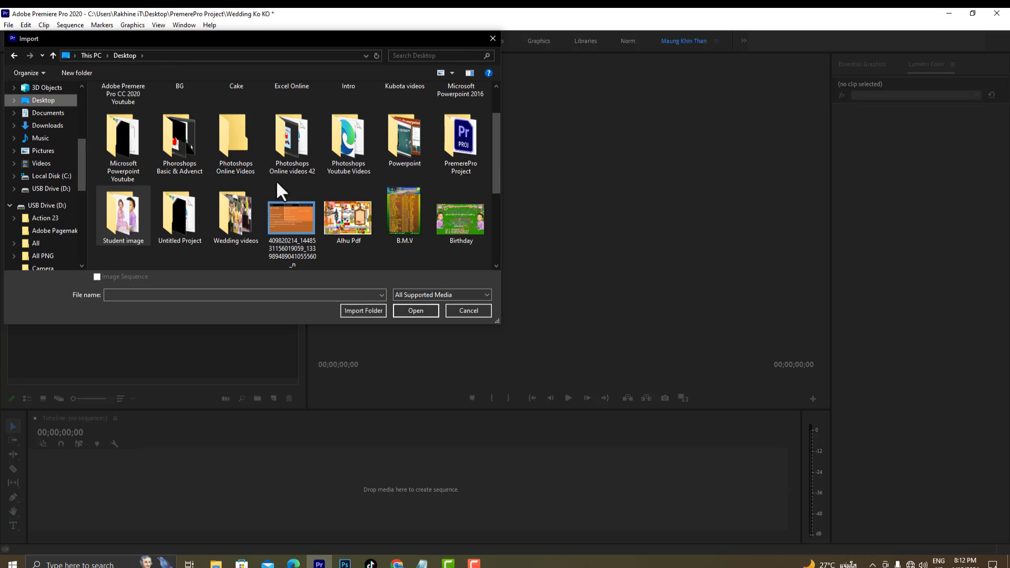
double_click(233, 226)
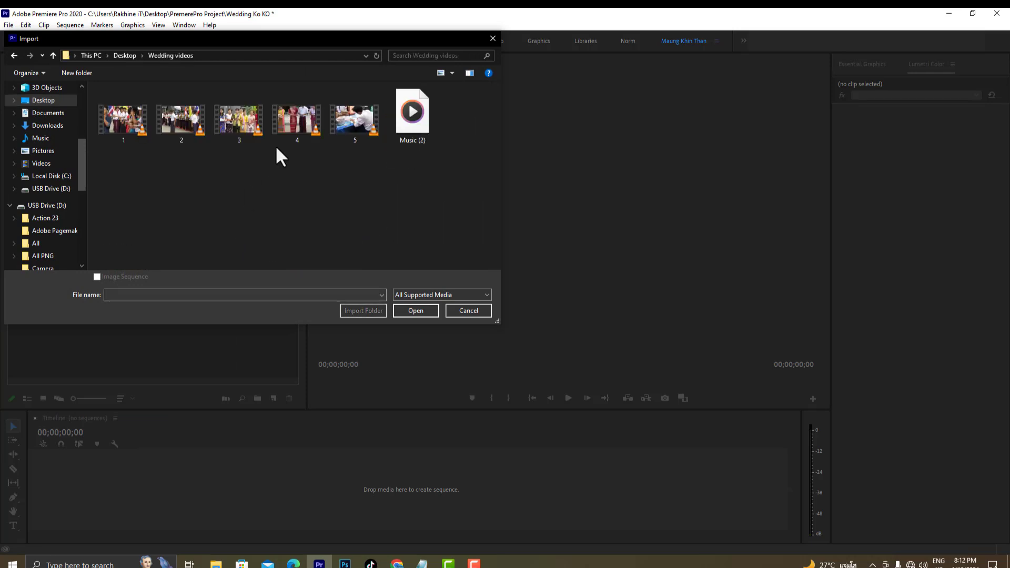
click(409, 123)
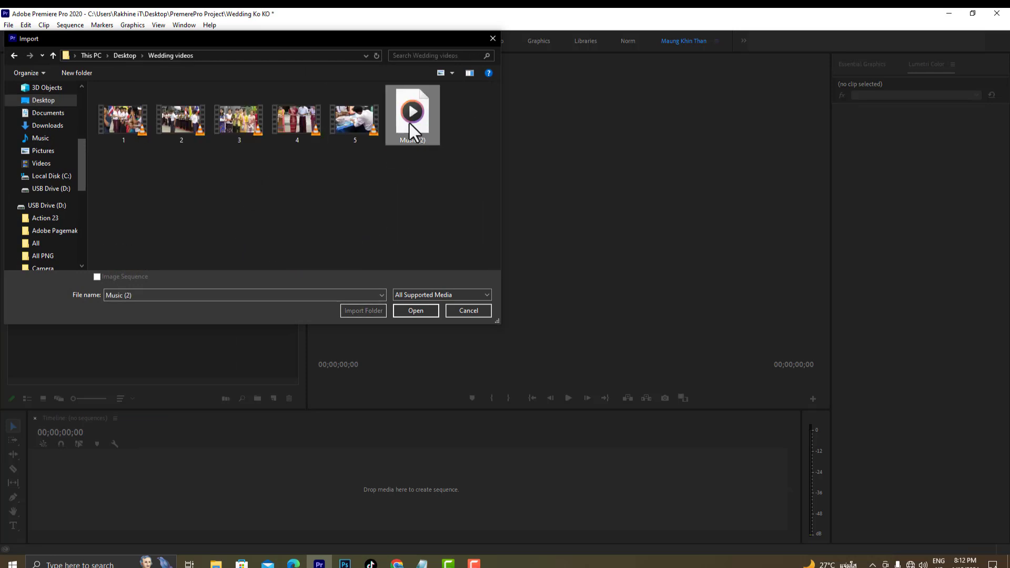
click(415, 311)
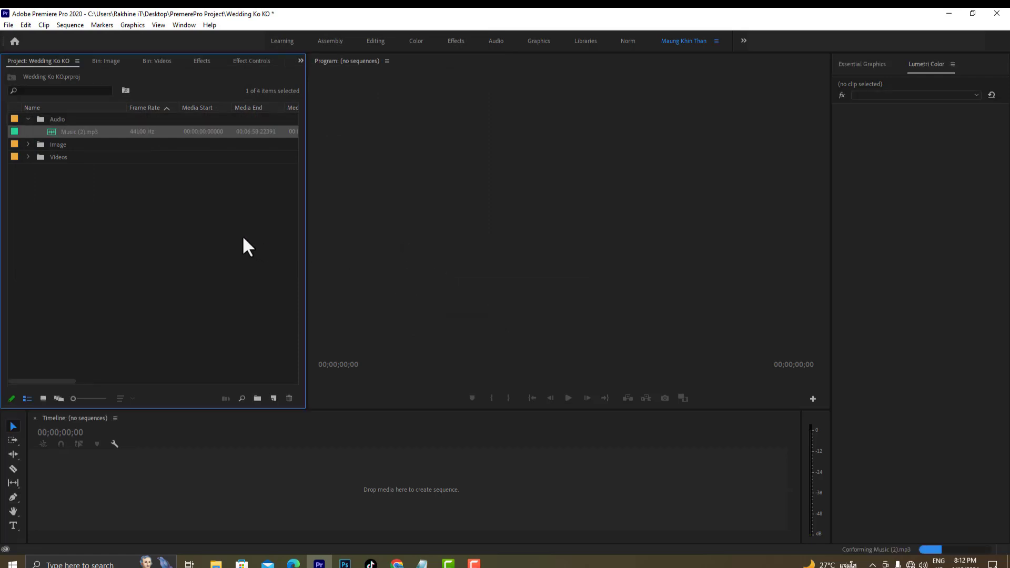
click(28, 118)
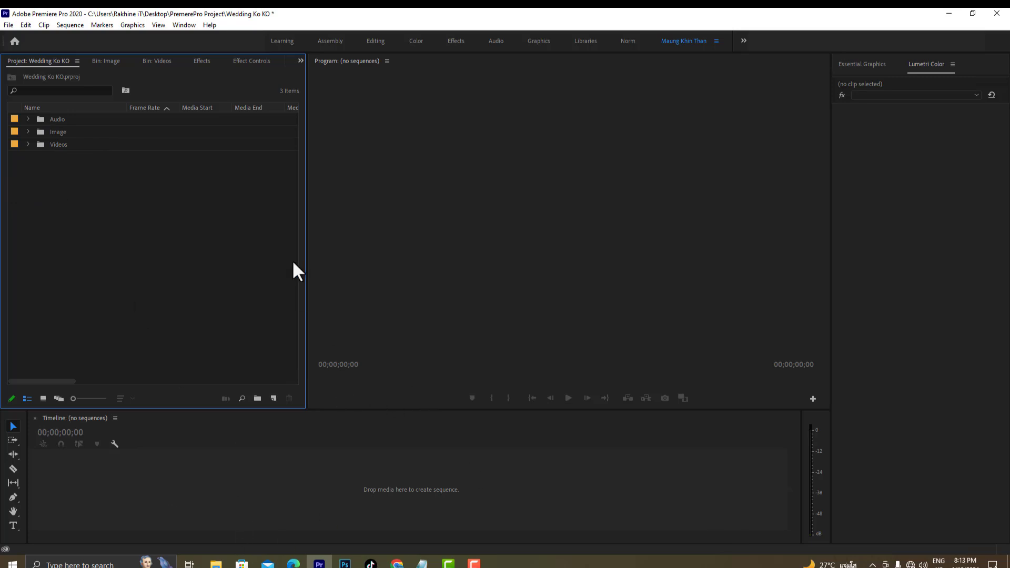
View the Videos bin's 1.mp4 clip in the Source Monitor, return to the project's root level and collapse the bin
click(29, 144)
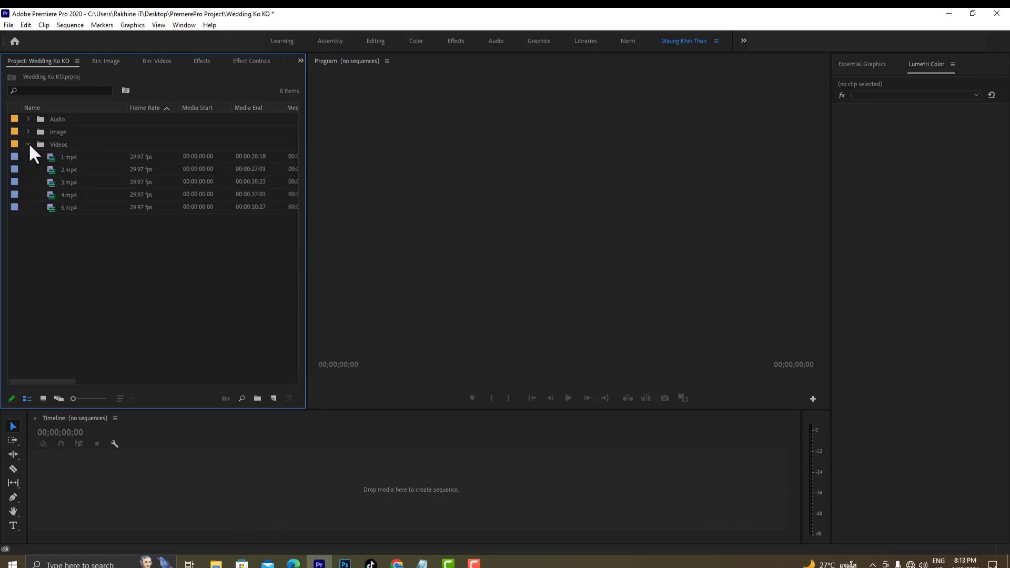
click(84, 159)
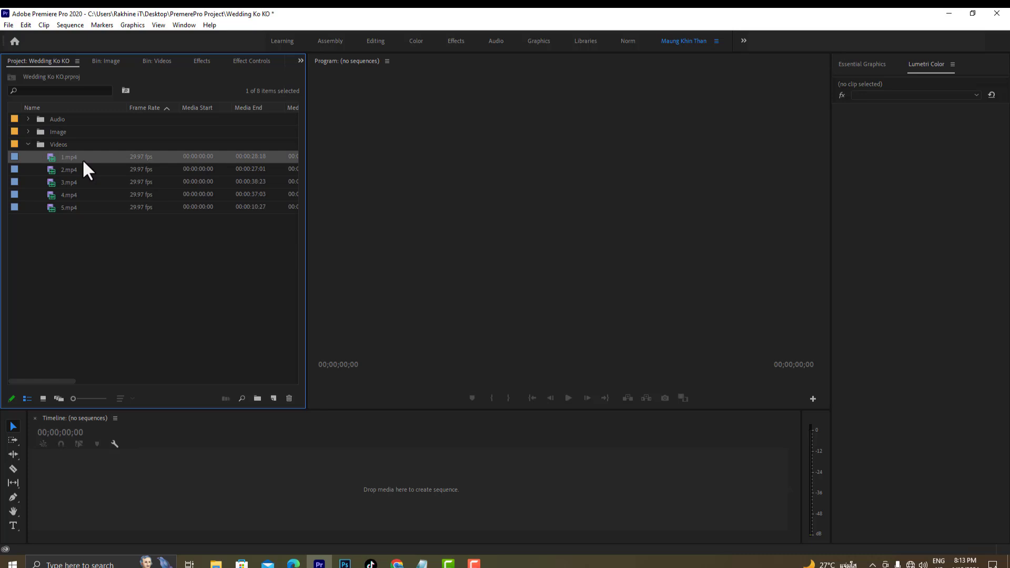
click(82, 159)
click(144, 156)
double_click(143, 156)
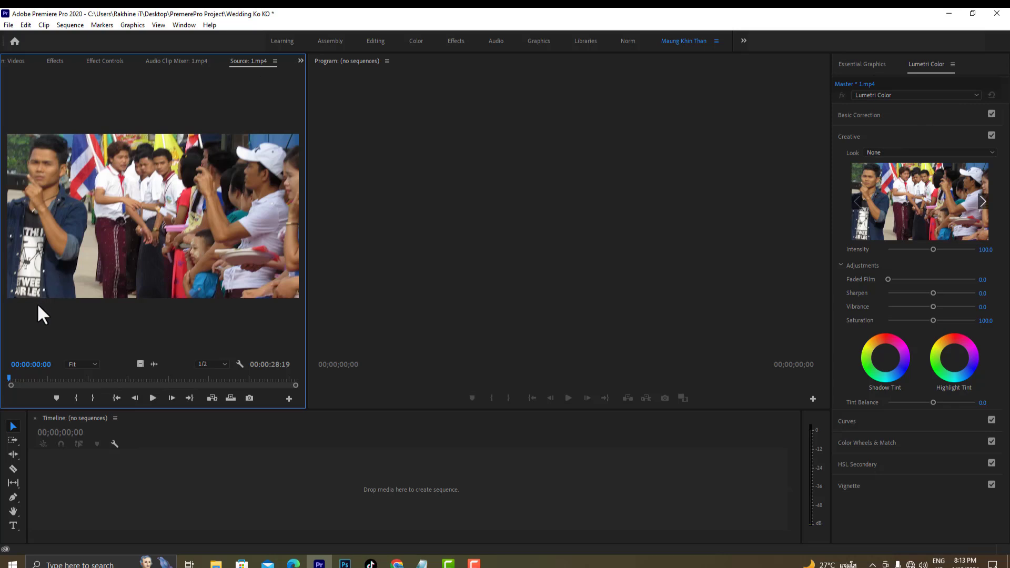
right_click(117, 260)
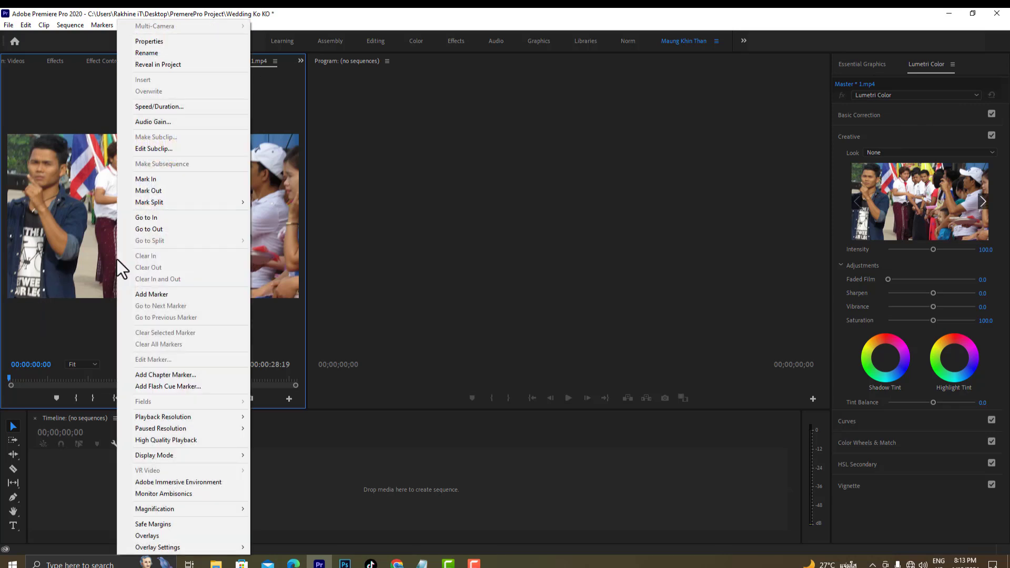
click(87, 253)
click(7, 61)
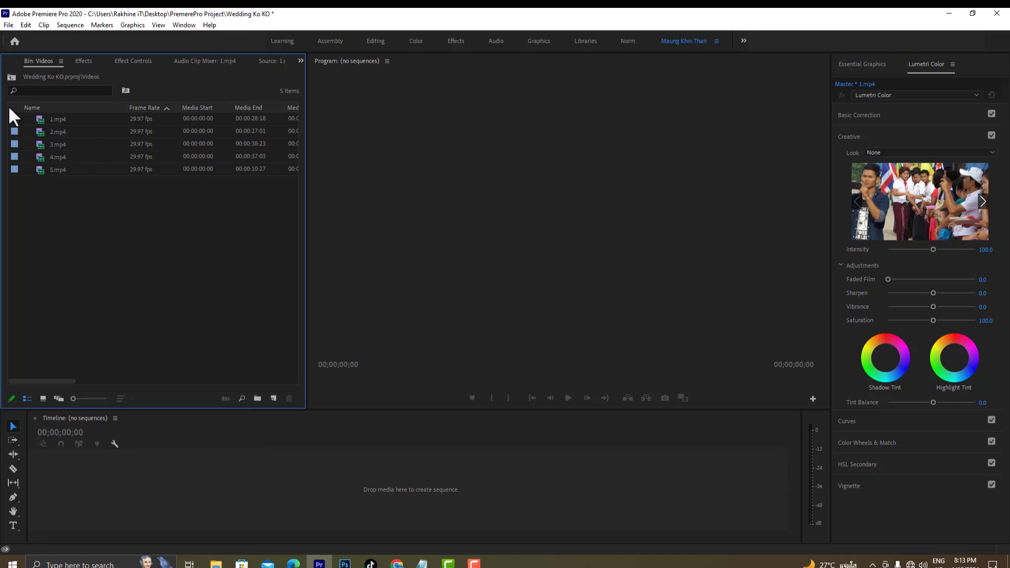
click(11, 77)
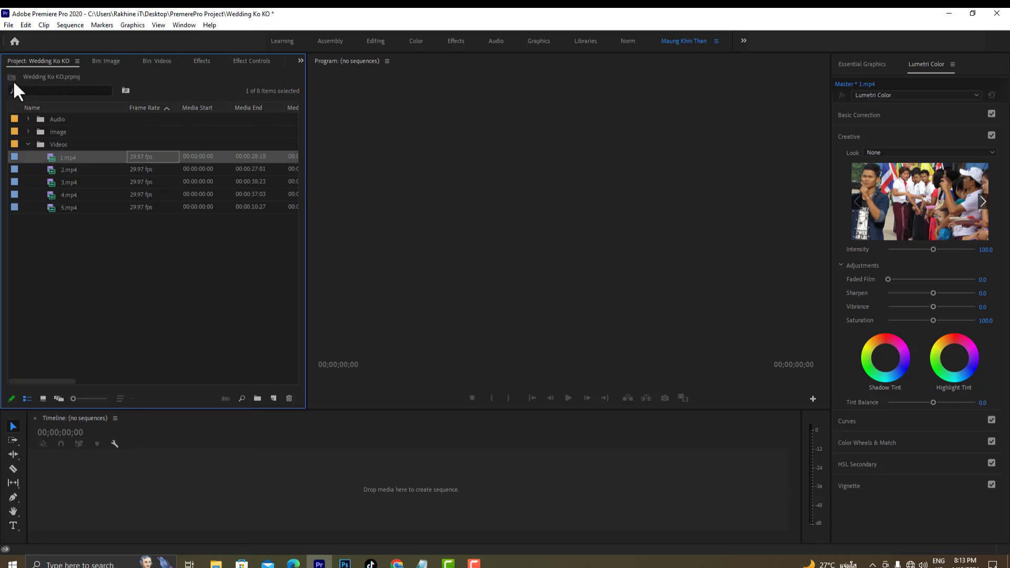
click(29, 144)
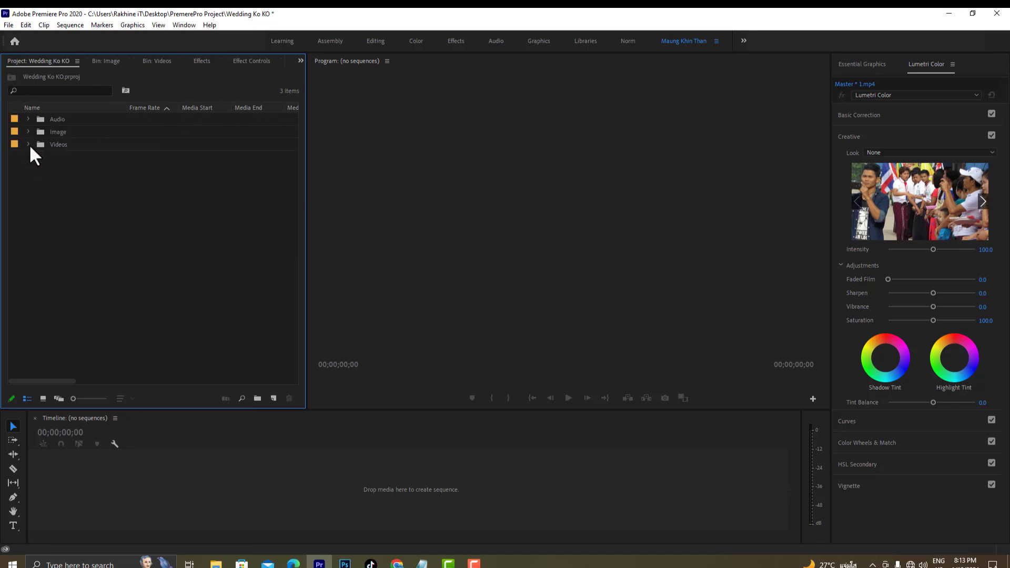
Create a sequence by placing 1.mp4 from the Videos bin in the empty timeline, and delete the clip from it
click(29, 144)
click(71, 157)
click(28, 144)
click(28, 144)
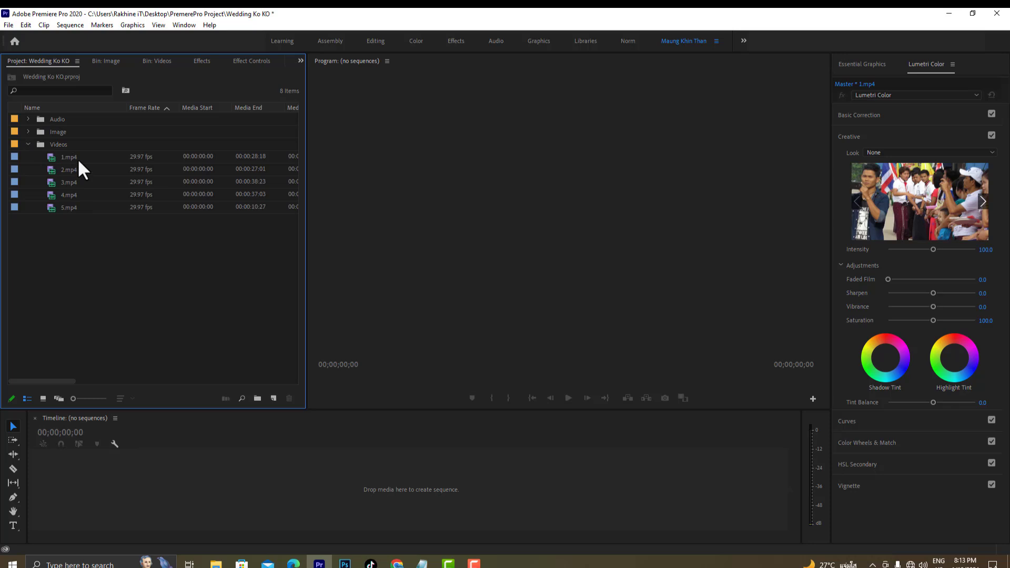
drag(77, 156, 58, 484)
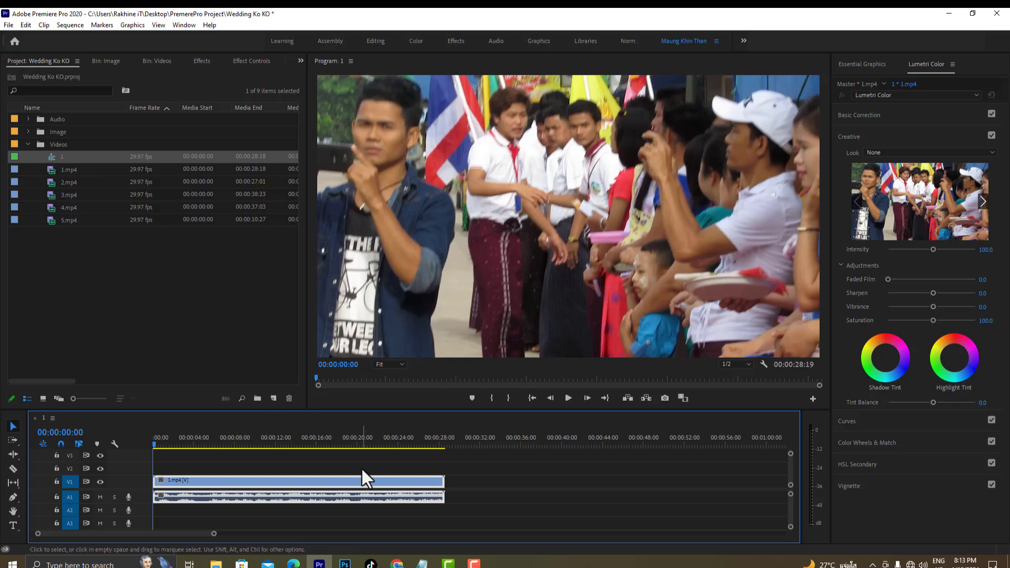
key(Delete)
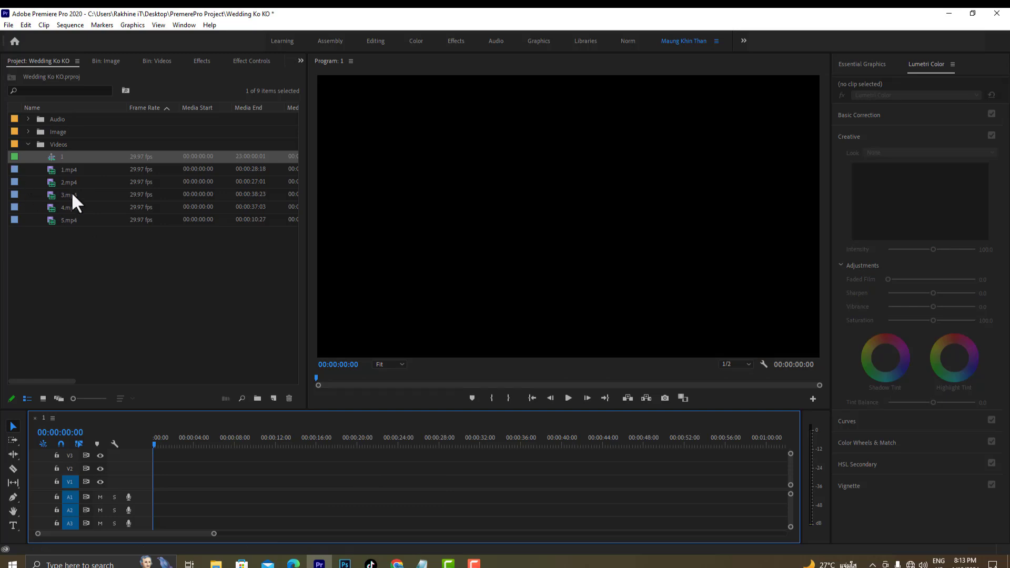
Delete sequence 1 from the Videos bin and collapse the bin
click(28, 143)
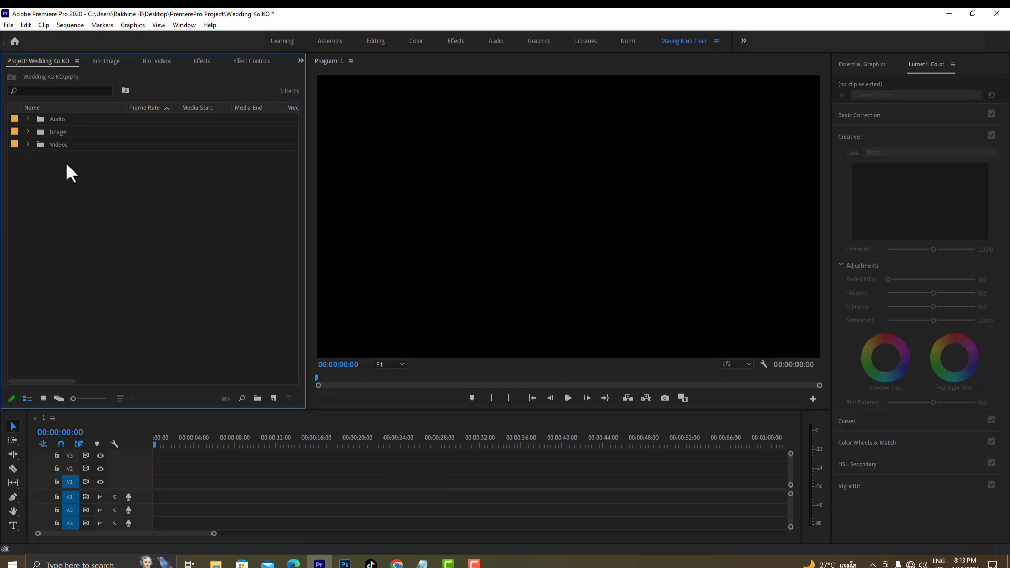
click(28, 144)
click(73, 163)
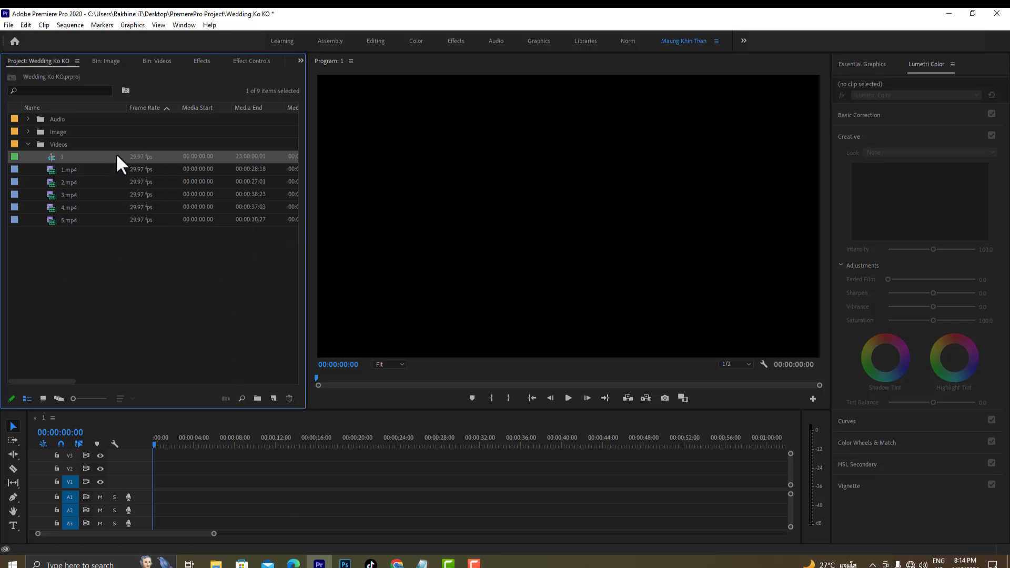
key(Delete)
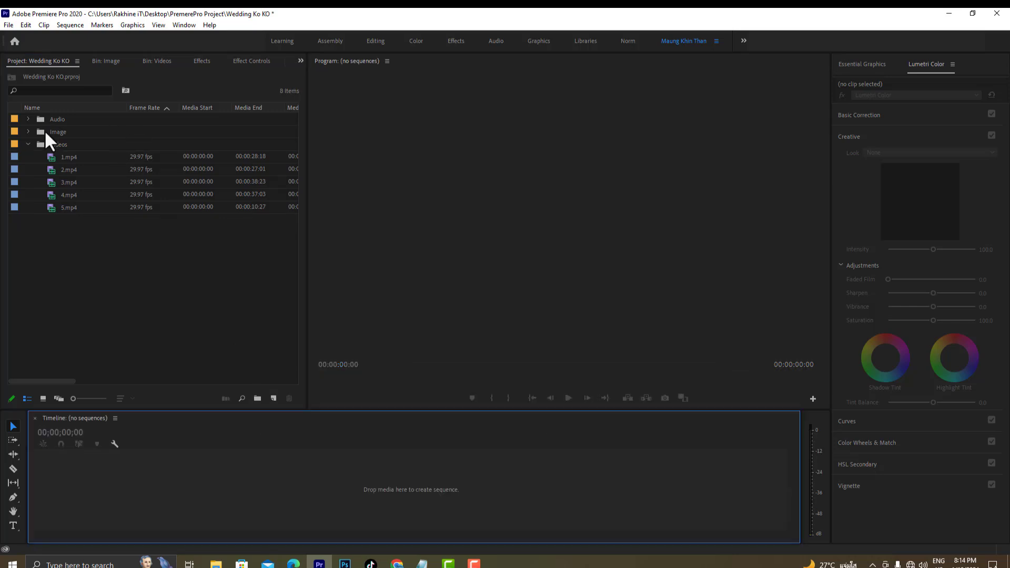
click(29, 144)
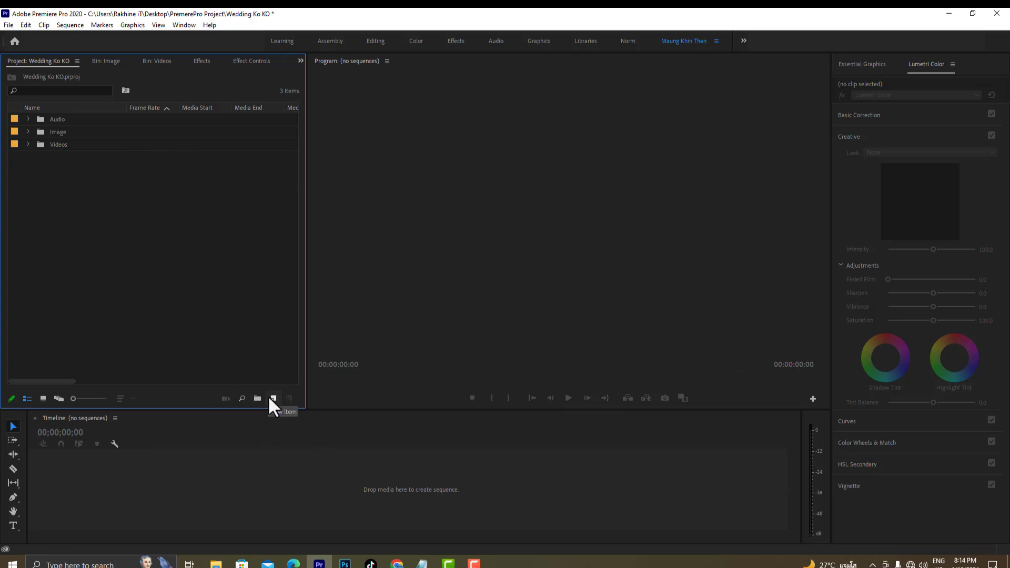
Start a new sequence and collapse the 1080p and Digital SLR groups in the available presets
key(ctrl+s)
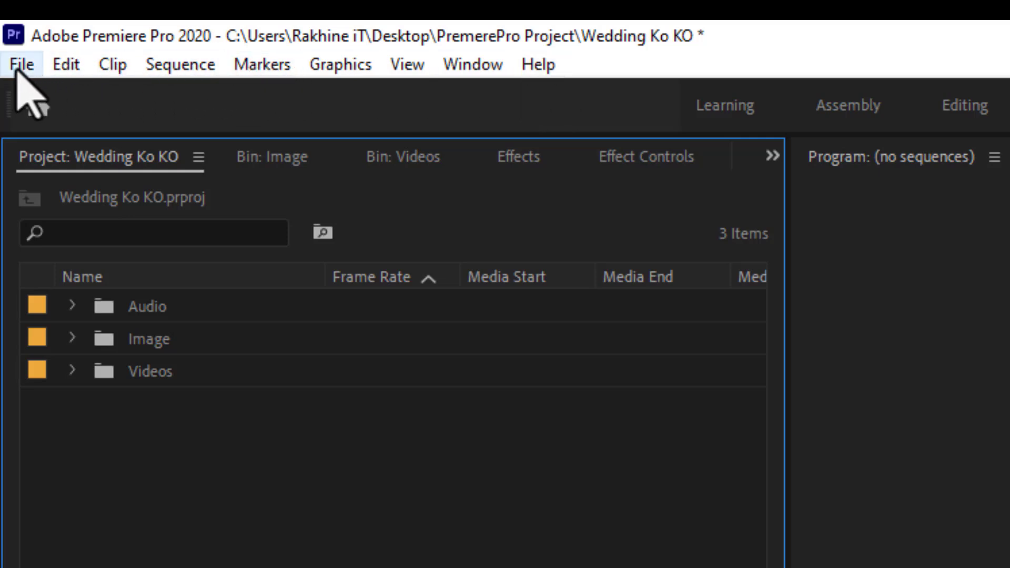
click(203, 71)
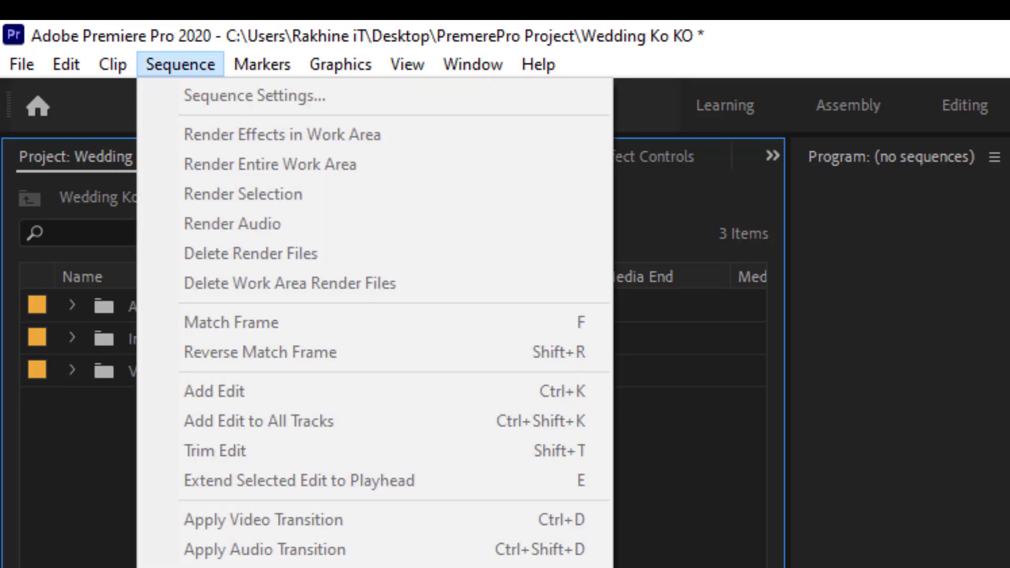
click(192, 496)
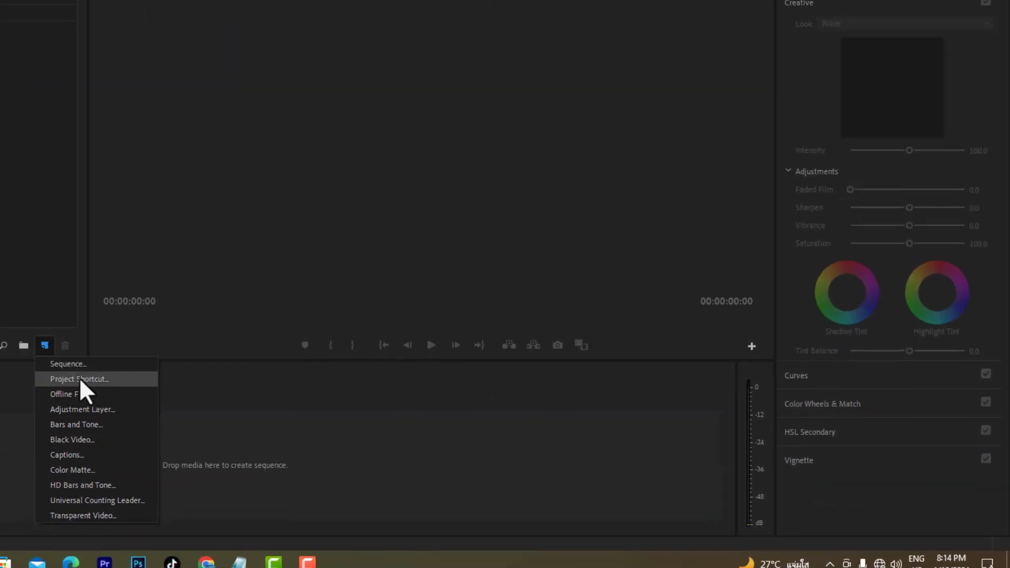
click(67, 366)
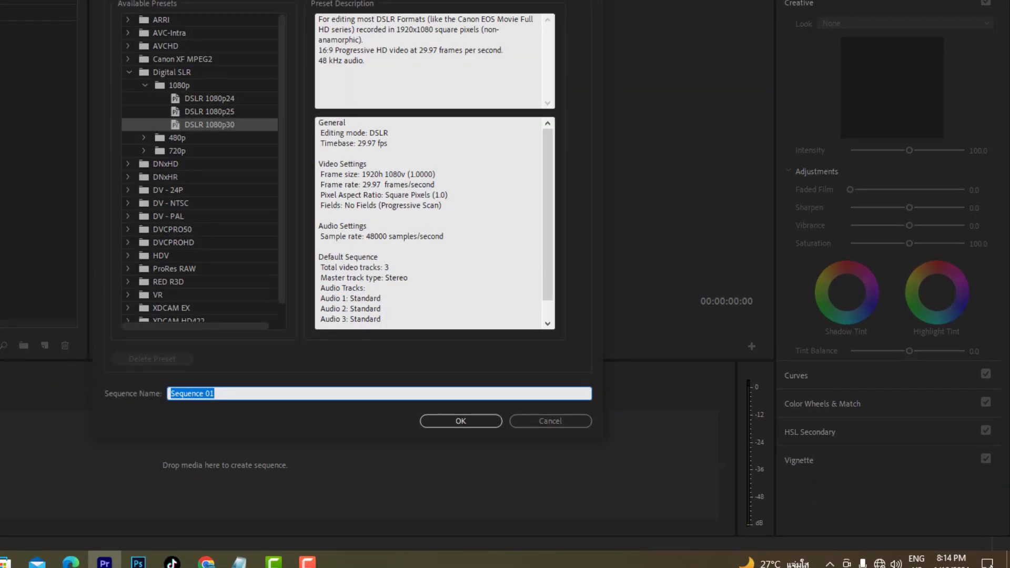
click(138, 82)
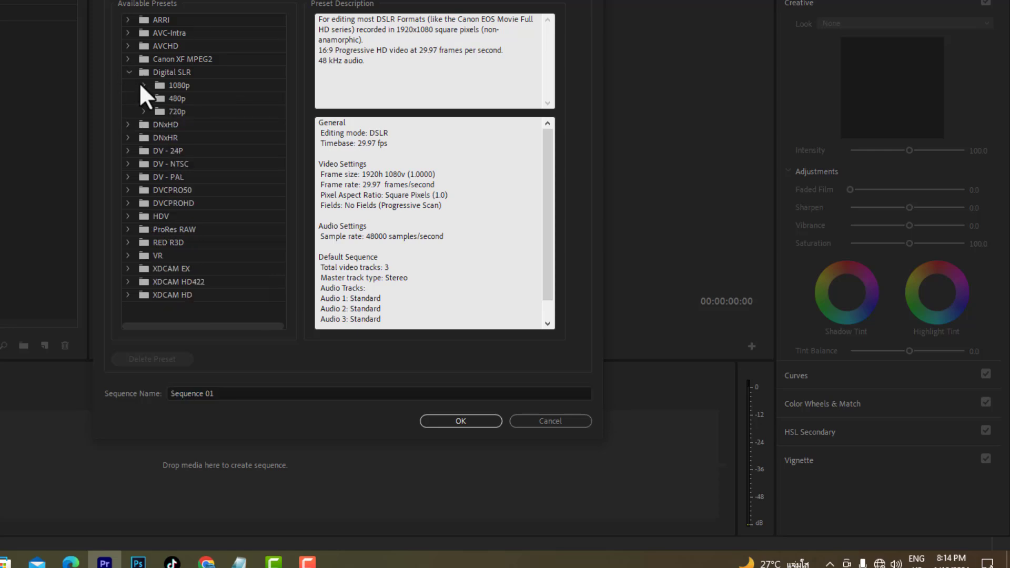
click(128, 71)
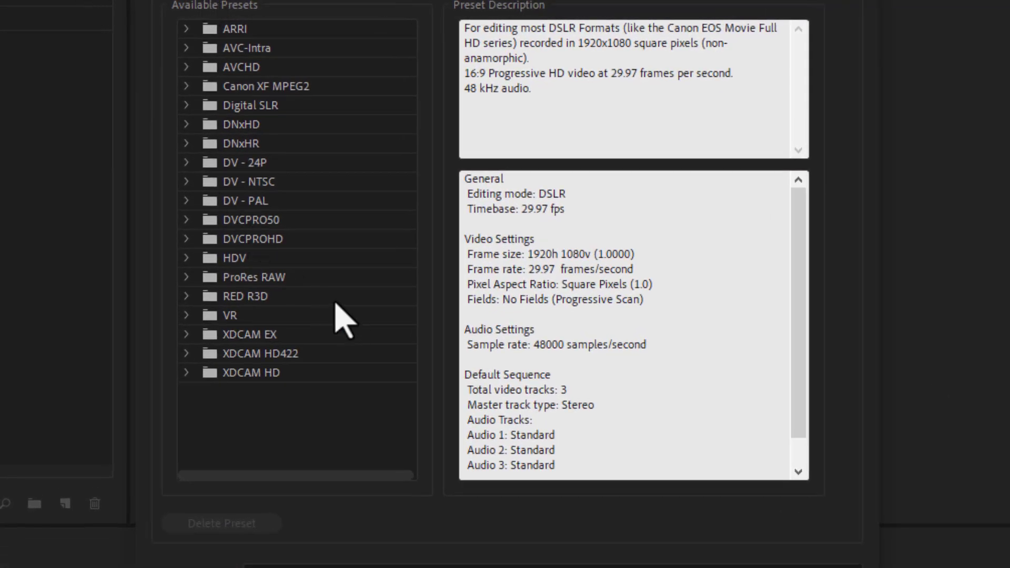
Browse the Canon XF MPEG2 1080p and DNxHR sequence presets, and collapse both preset groups again
click(185, 87)
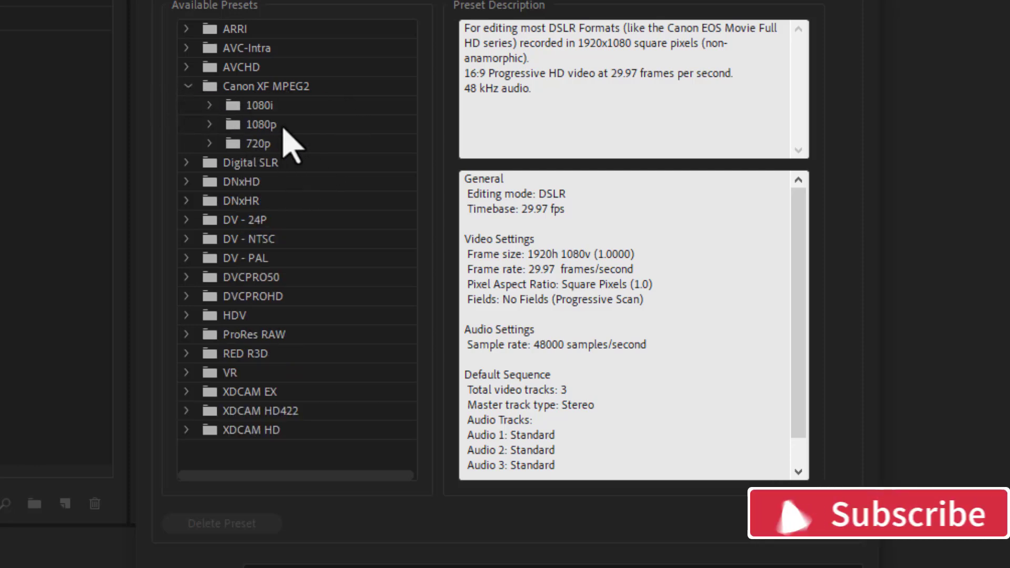
click(210, 125)
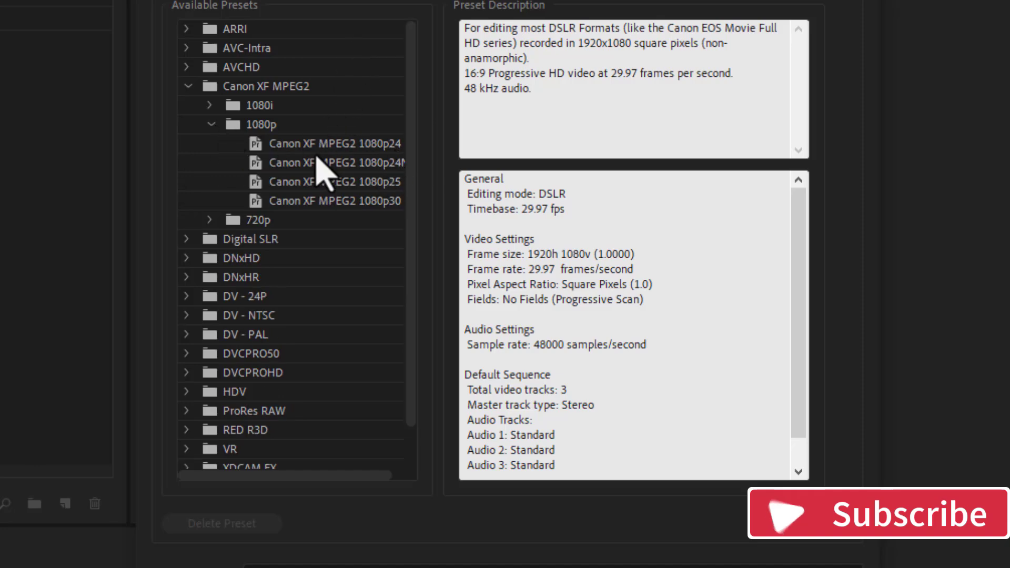
click(210, 125)
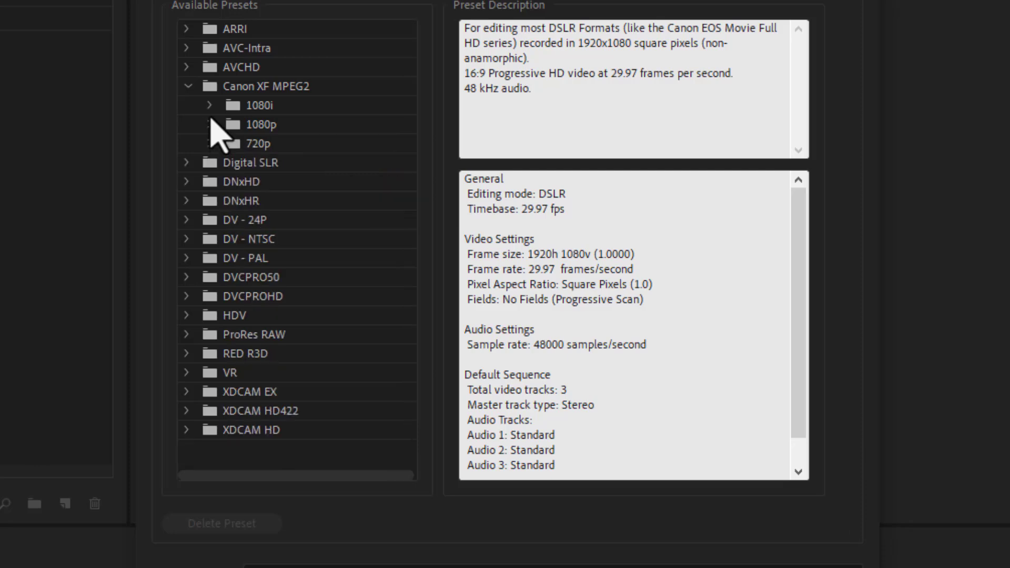
click(189, 87)
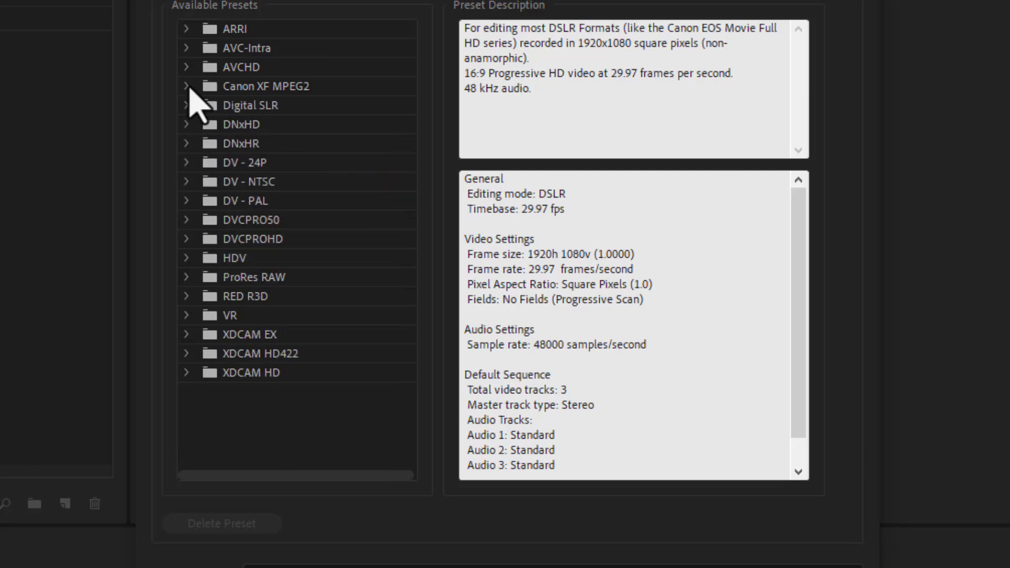
click(186, 143)
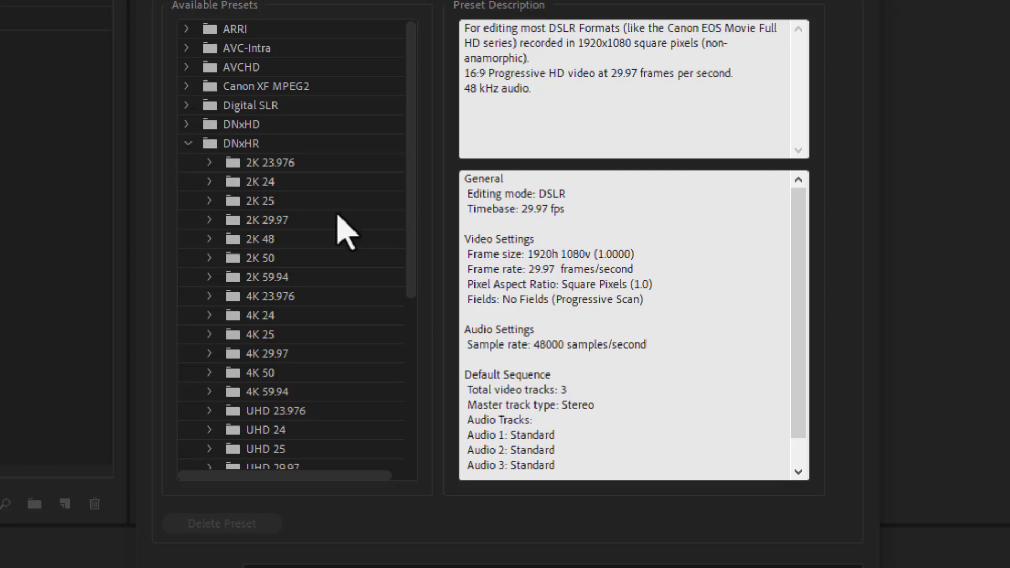
click(188, 143)
Create the sequence with the Digital SLR preset DSLR 1080p30, reviewing the frame rate and frame size in its description
click(188, 105)
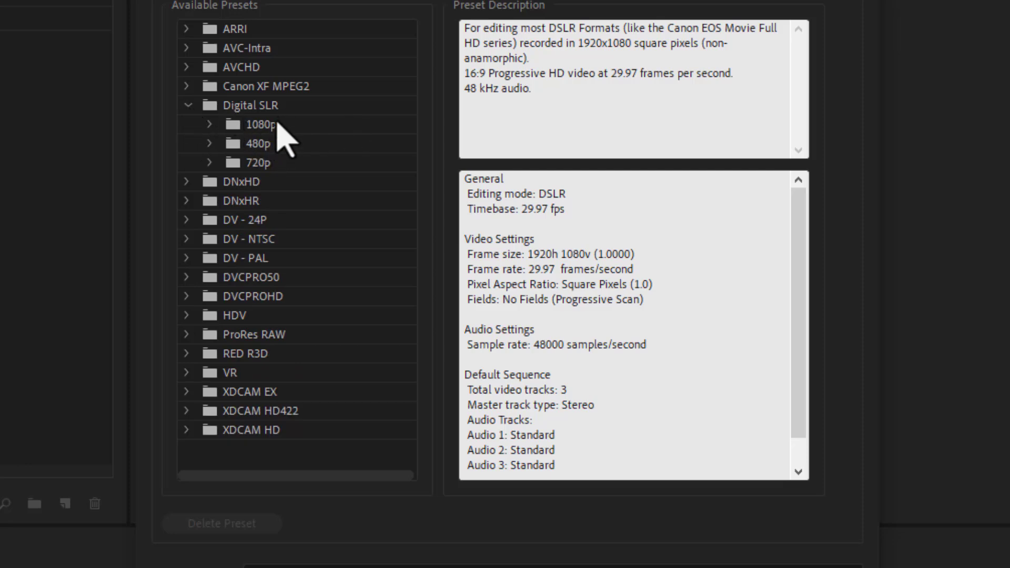
click(208, 126)
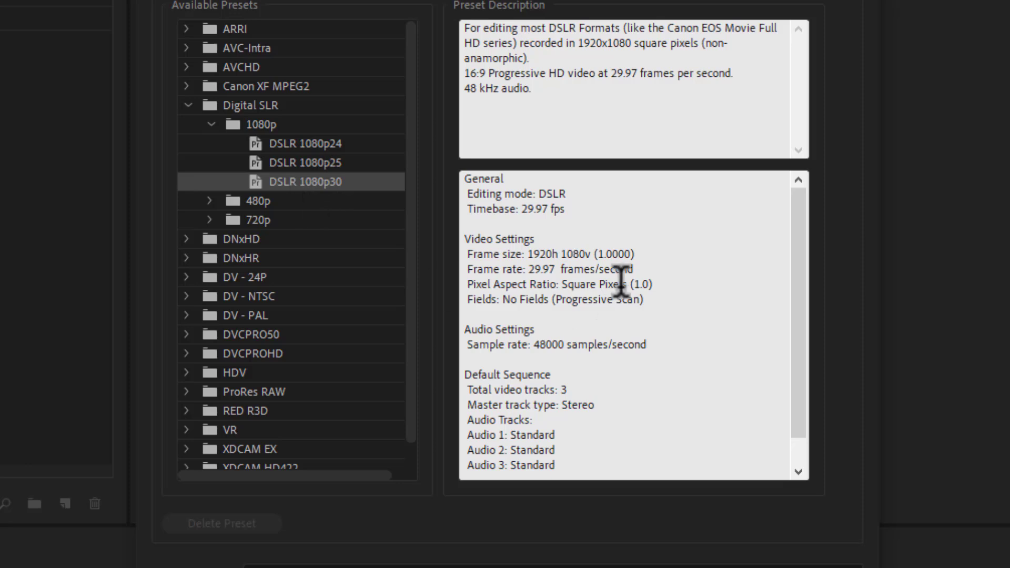
drag(465, 29, 457, 84)
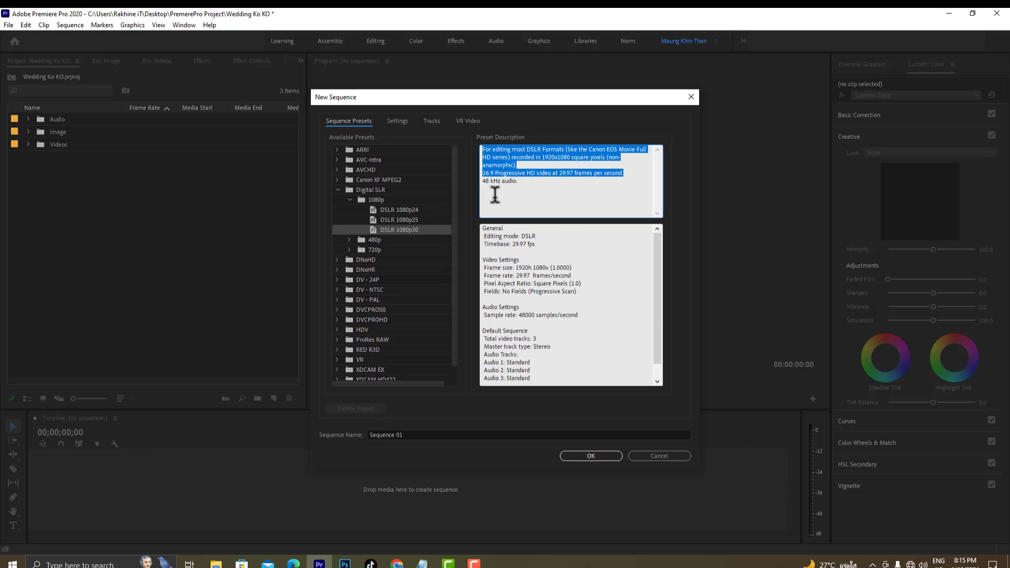
click(562, 172)
double_click(563, 173)
click(560, 173)
drag(558, 174, 572, 174)
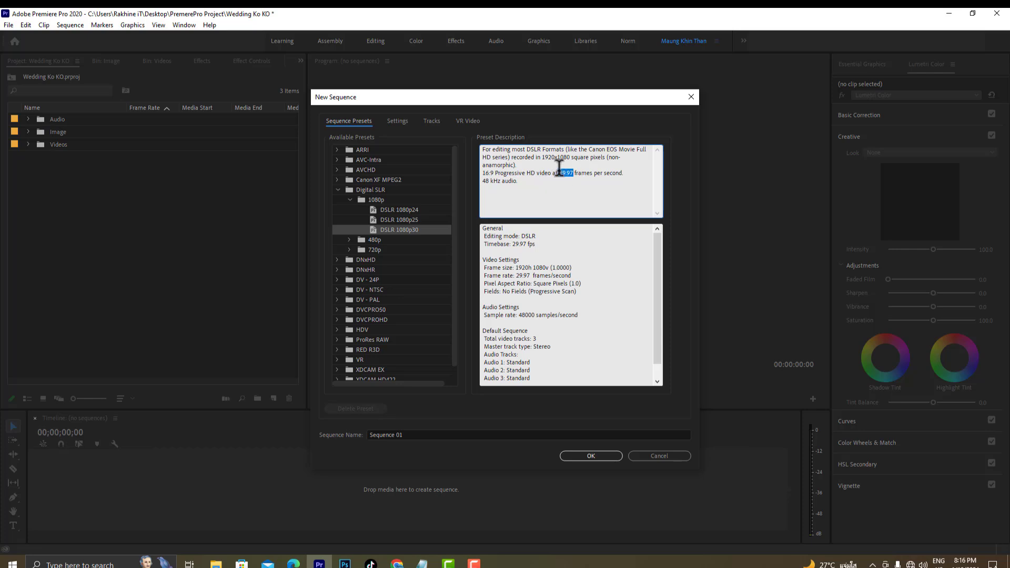
click(517, 267)
drag(516, 266, 537, 266)
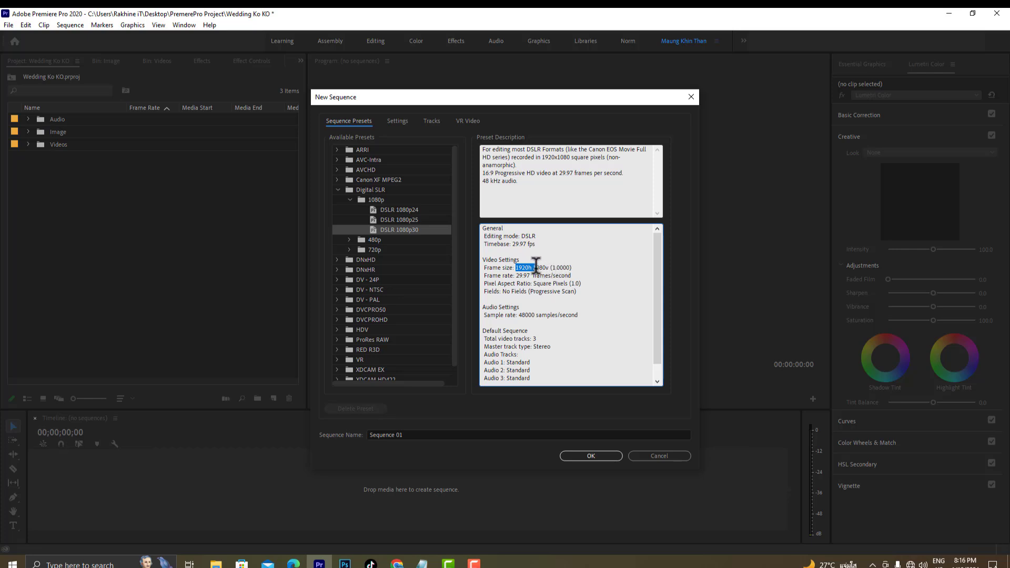
click(598, 455)
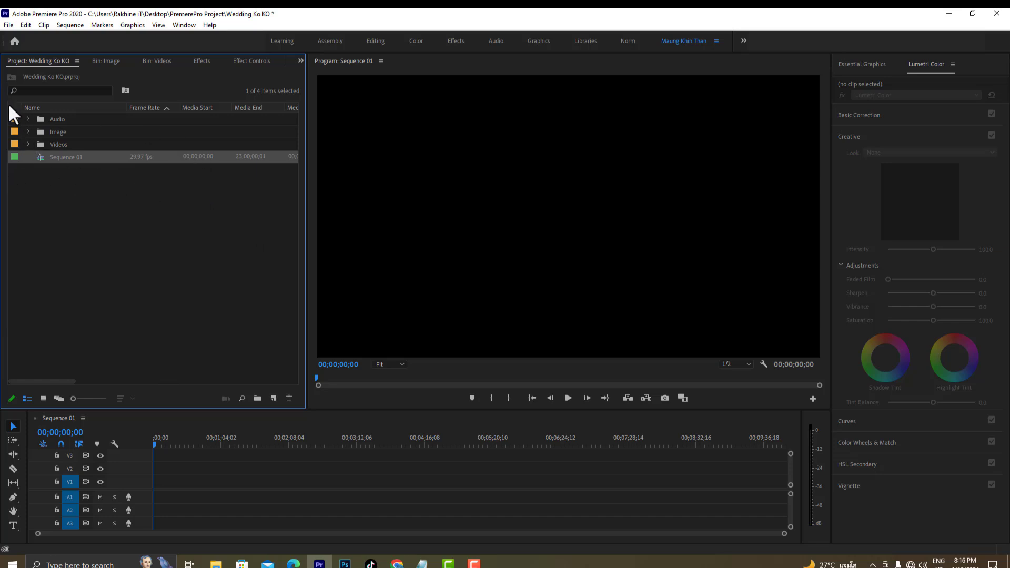
Place the whole Videos bin at the start of Sequence 01 and move the playhead to 00;00;20;10
click(55, 144)
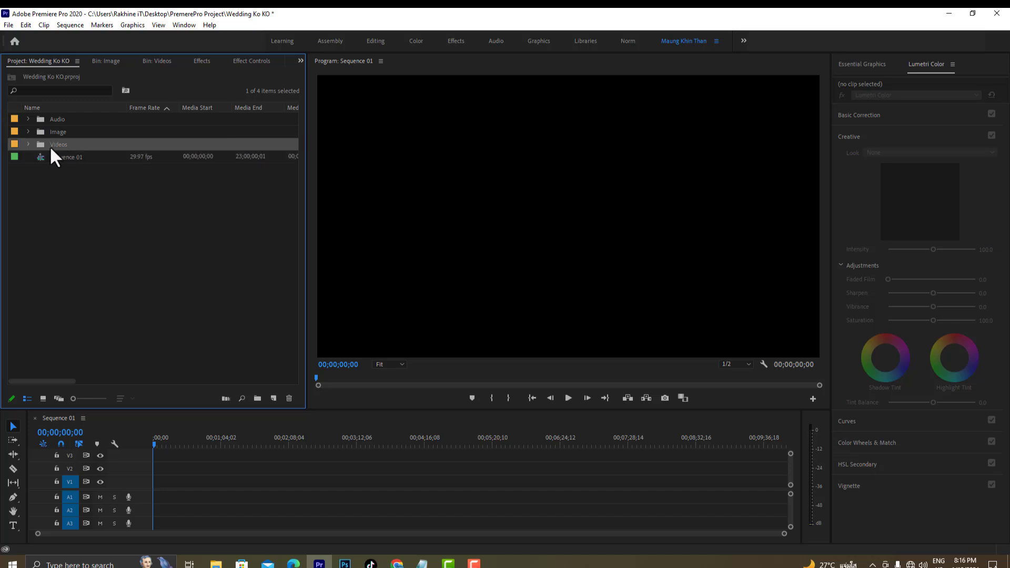
click(28, 144)
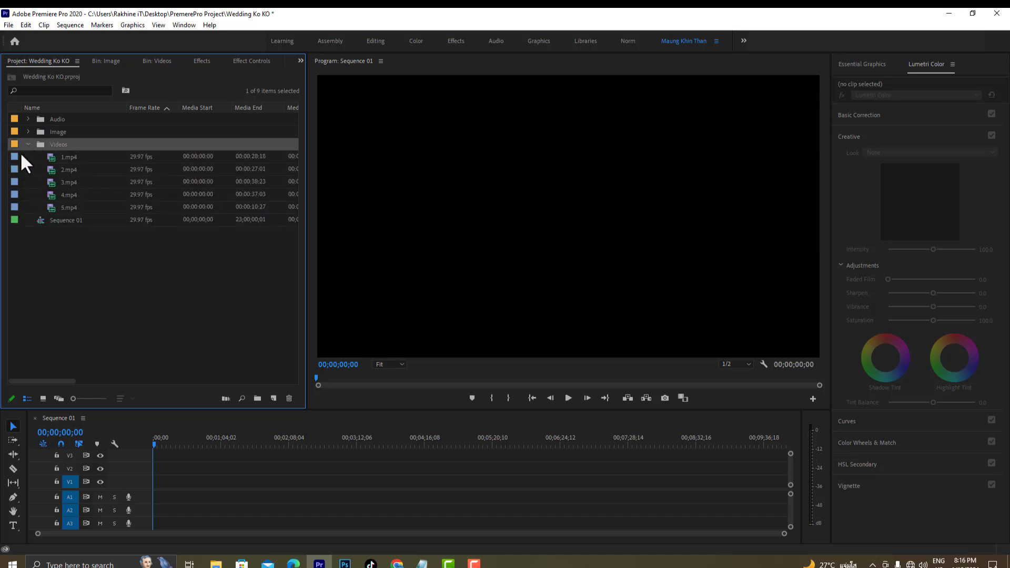
click(28, 144)
click(56, 144)
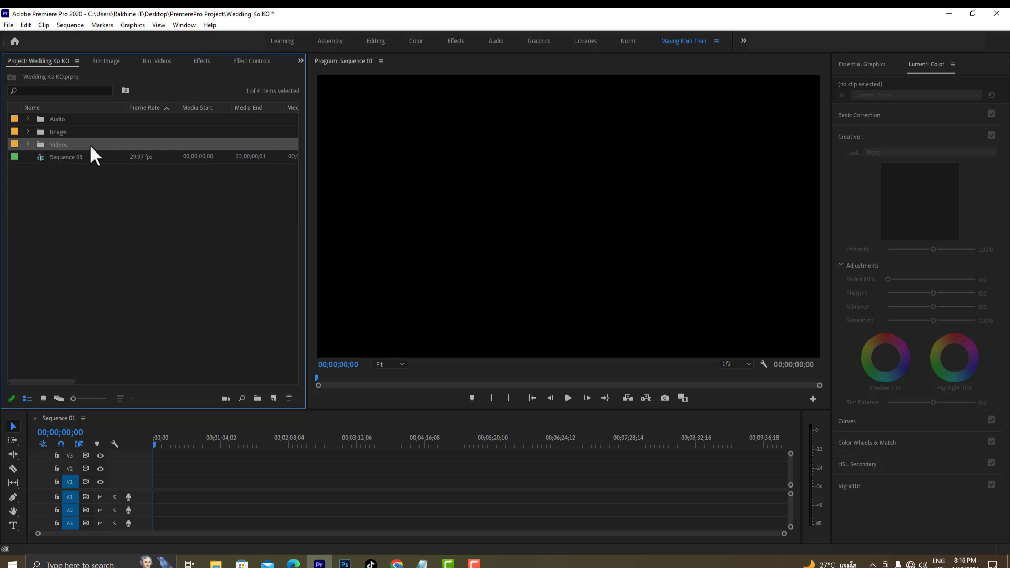
click(33, 145)
click(58, 144)
drag(58, 144, 227, 496)
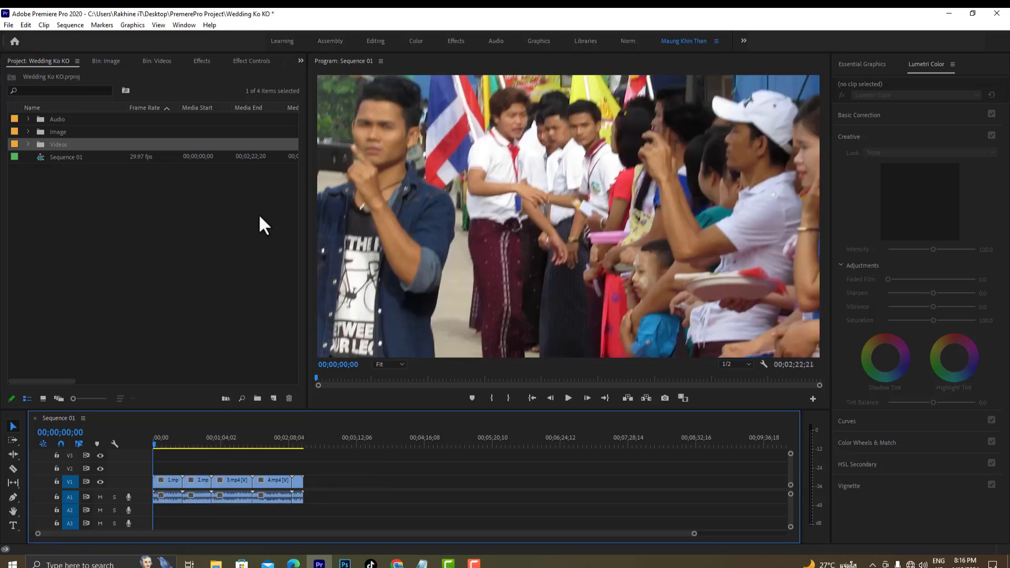
drag(153, 444, 175, 442)
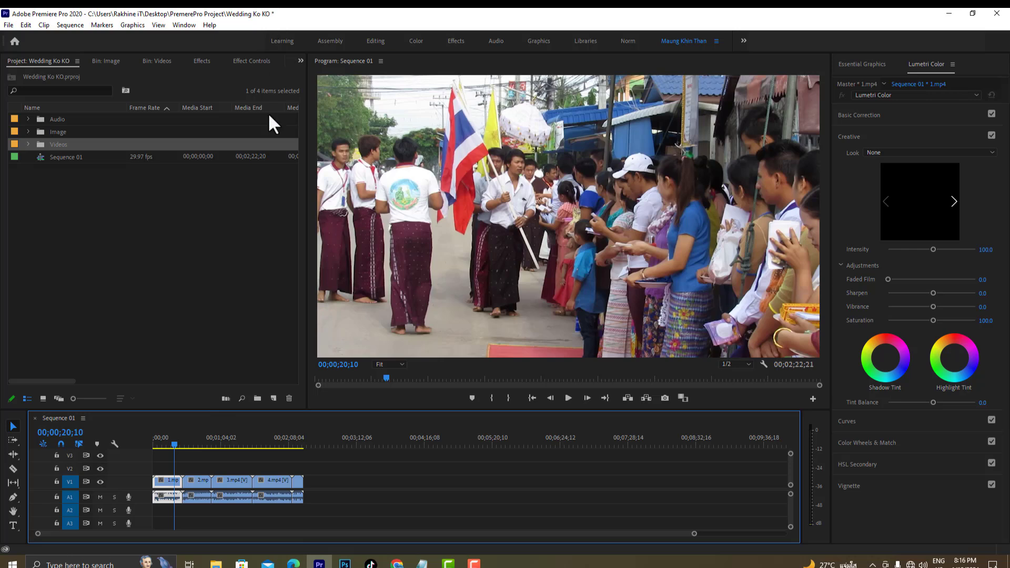
click(349, 469)
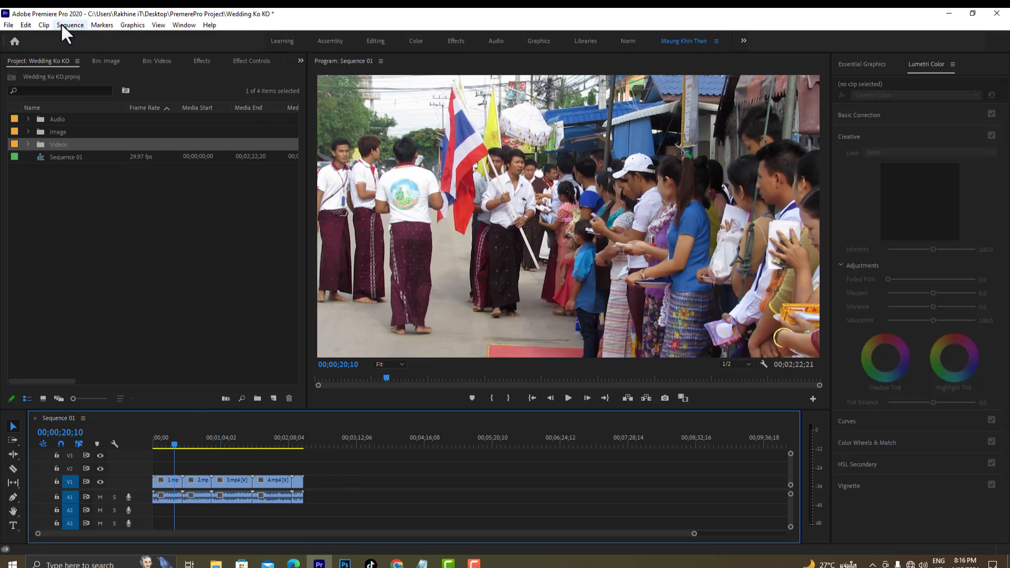
With 1.mp4 selected in the timeline, examine the horizontal and vertical frame size in the sequence settings and leave them unchanged
click(157, 478)
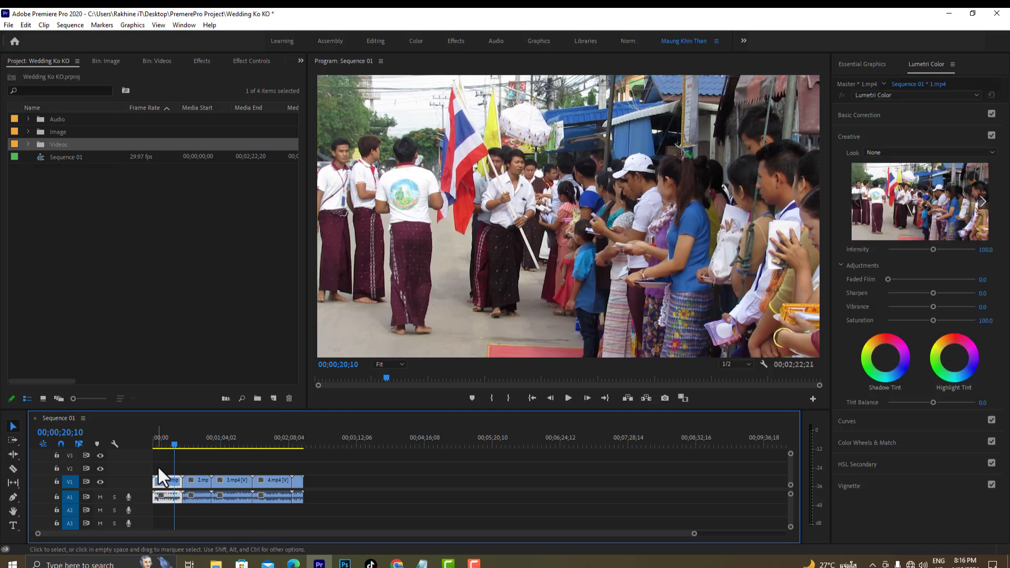
click(67, 26)
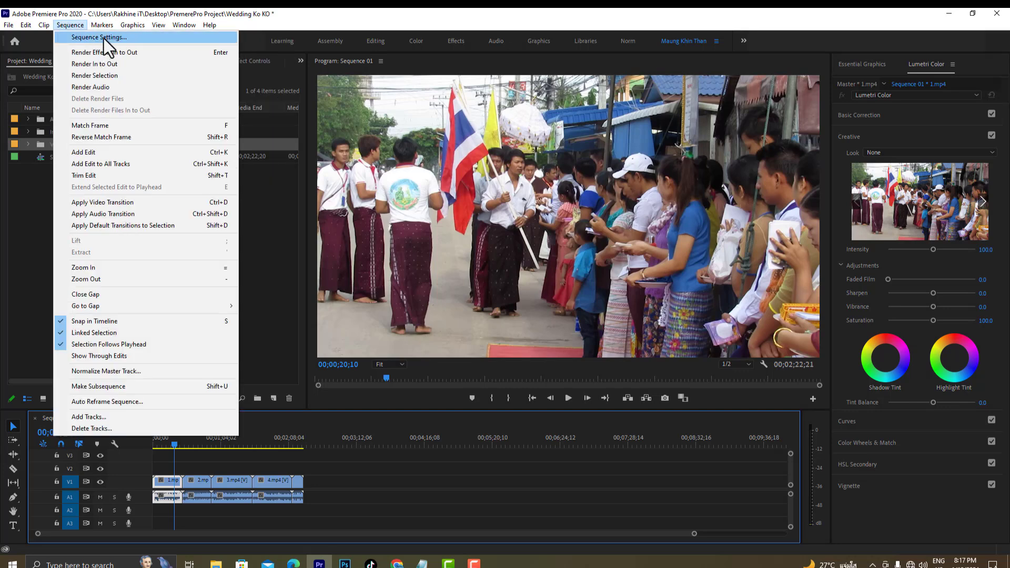
click(115, 37)
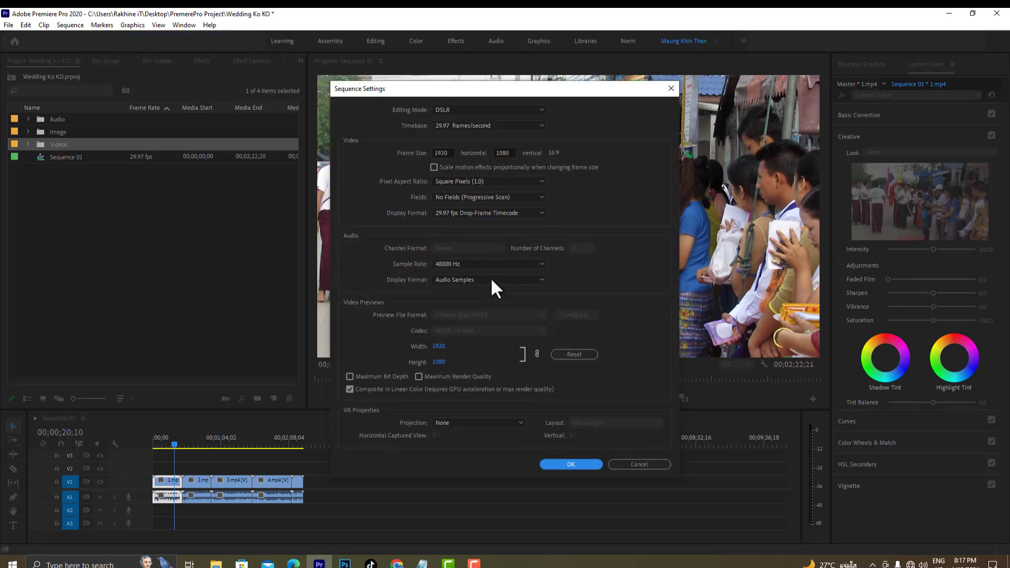
click(450, 151)
drag(452, 150, 418, 151)
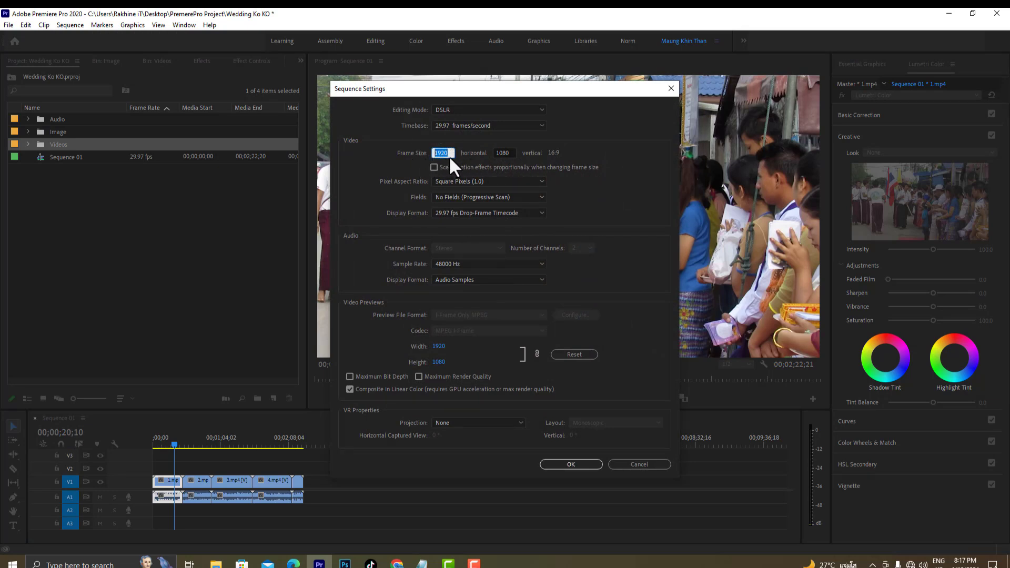
click(508, 152)
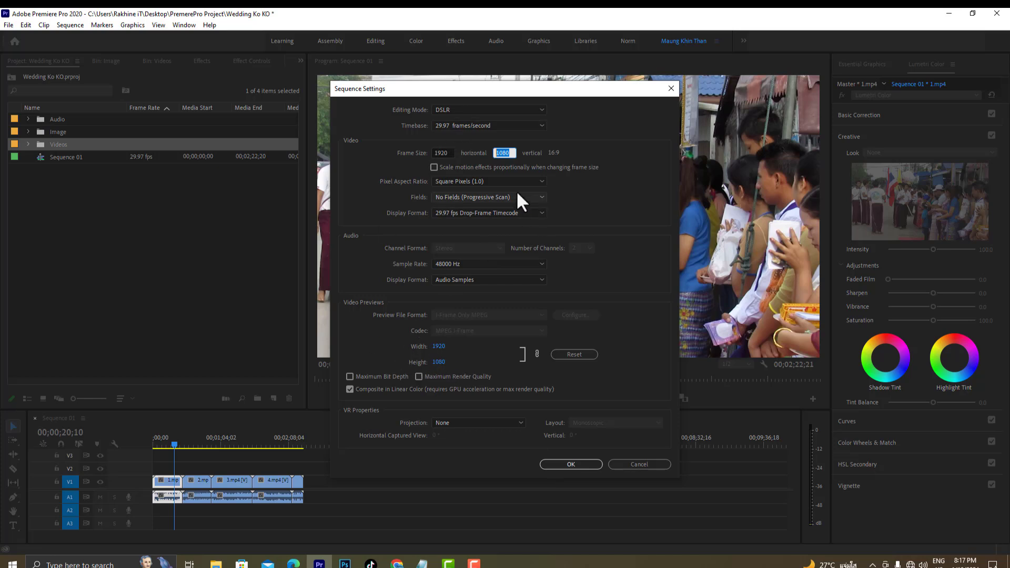
click(638, 460)
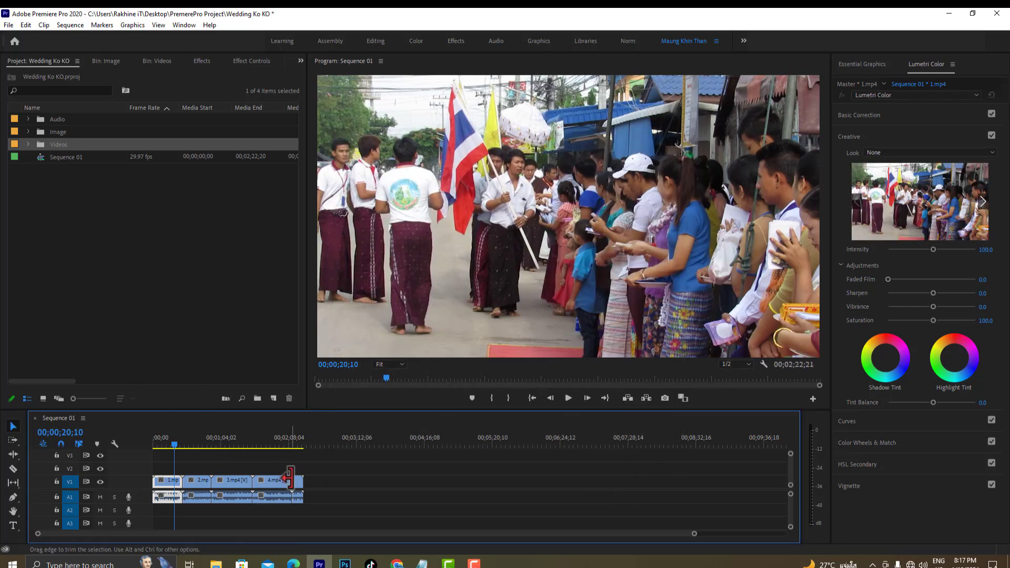
Enlarge the timeline area's height and select the 1.mp4 clip on the V1 track
click(321, 478)
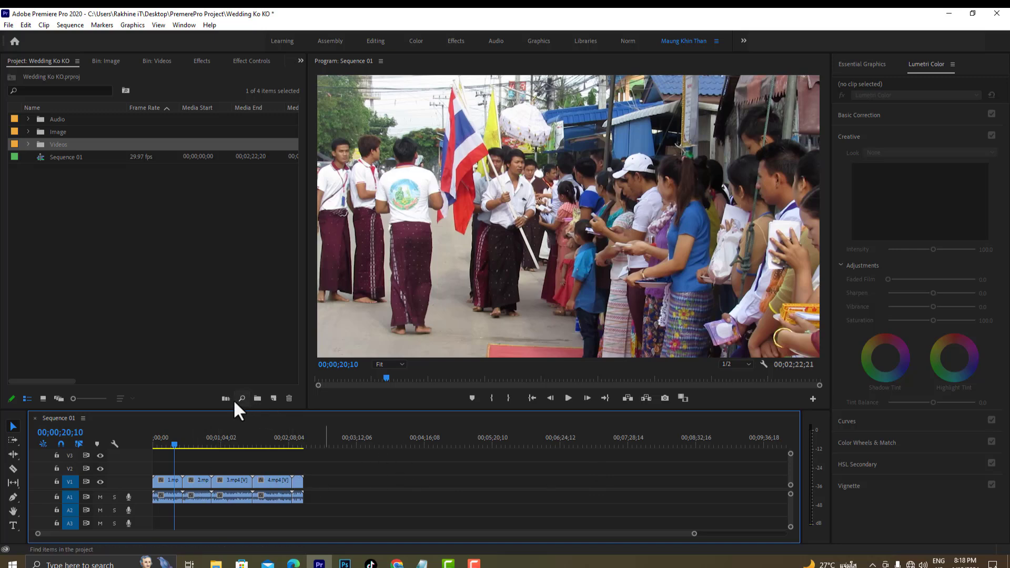
drag(230, 410, 265, 362)
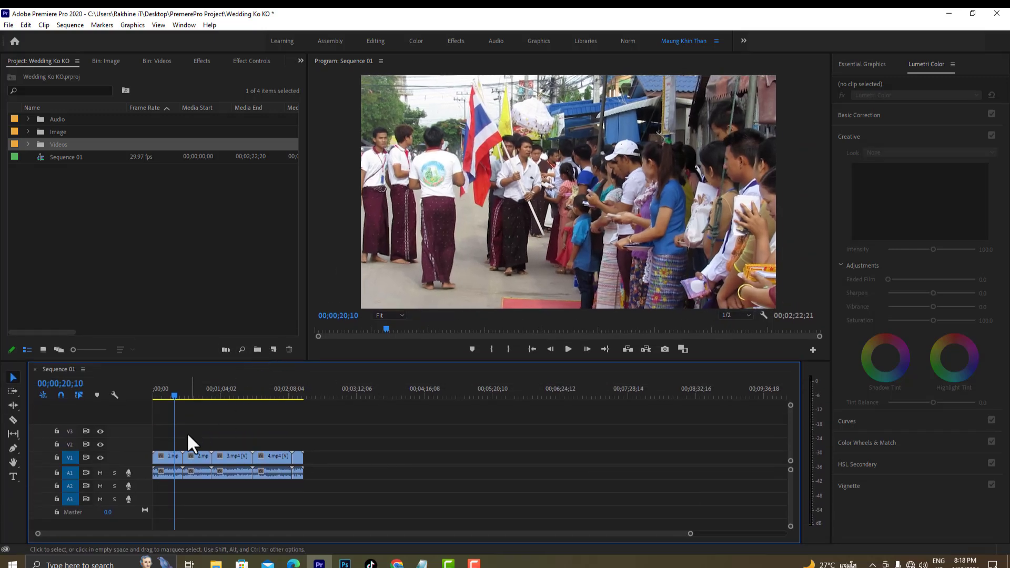
shift+click(163, 462)
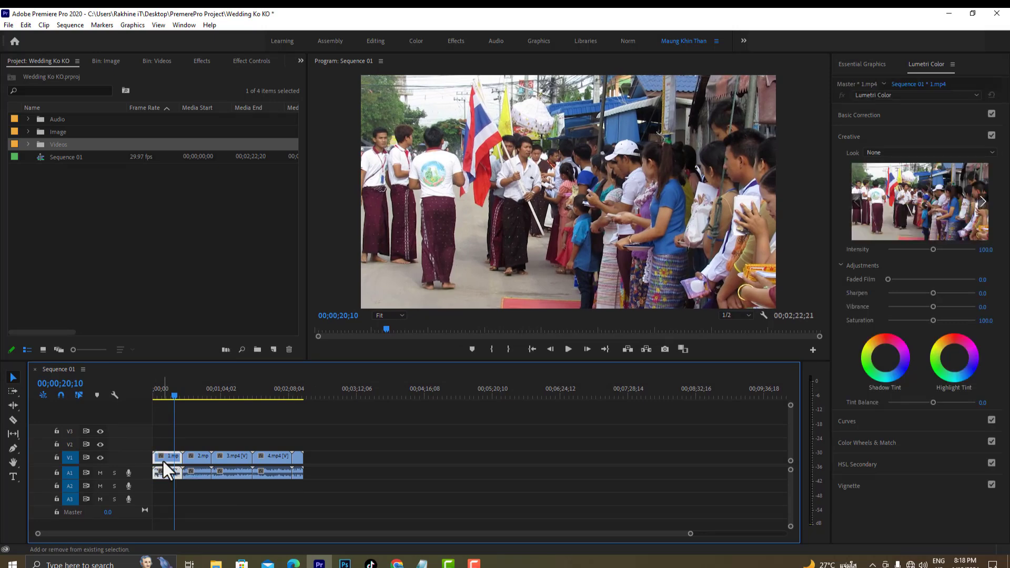
Magnify the timeline around the playhead until individual frames of the 1.mp4 clip can be inspected
key(alt)
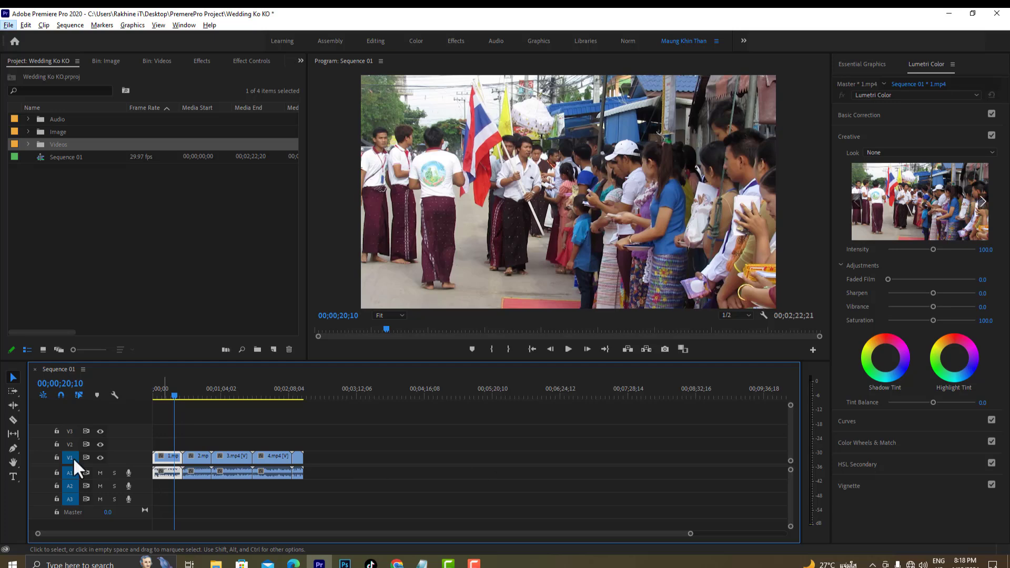
key(=)
key(=)
key(=)
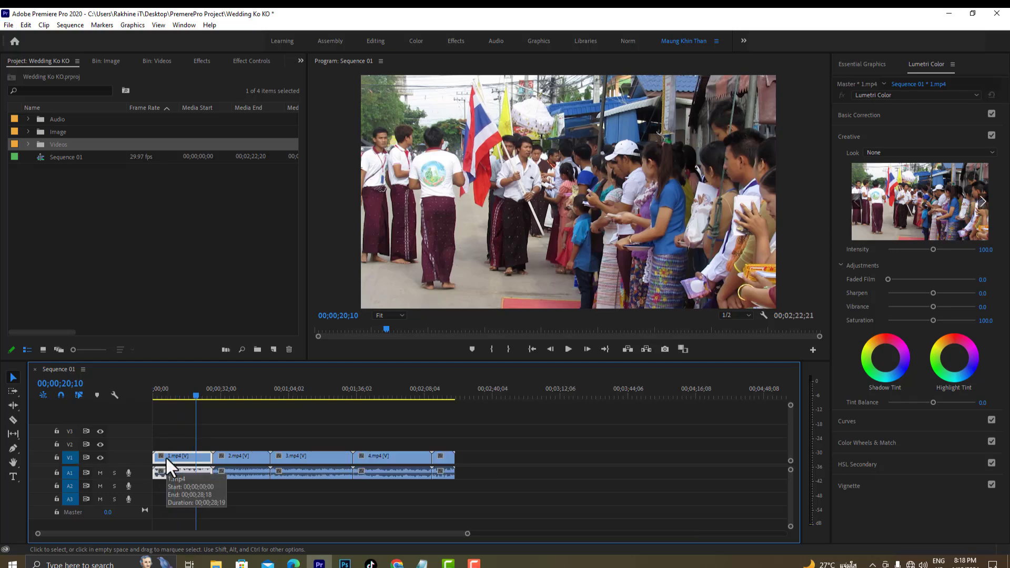
key(=)
key(=)
key(=)
key(=)
key(=)
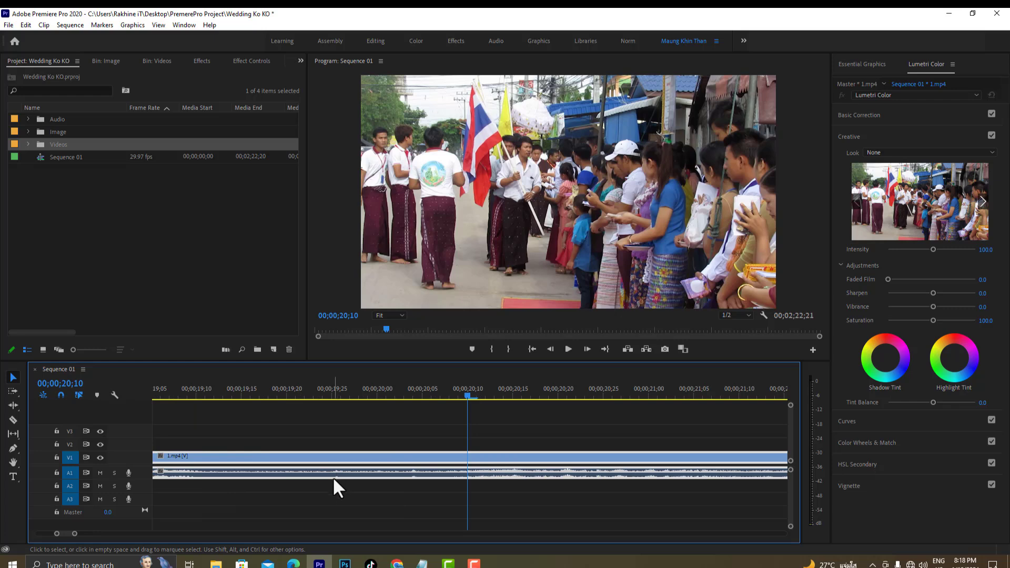
Examine the timeline at alternating magnifications, between an overview of all five clips and a close view of 1.mp4 around the playhead
key(minus)
key(minus)
key(minus)
key(minus)
key(minus)
key(minus)
key(minus)
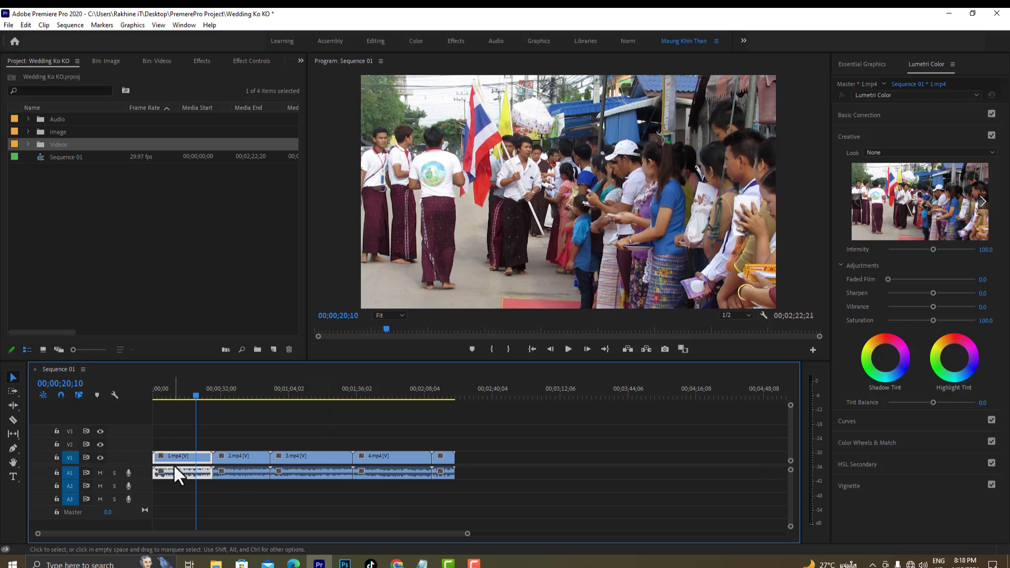
key(equal)
key(equal)
key(equal)
key(equal)
key(equal)
key(equal)
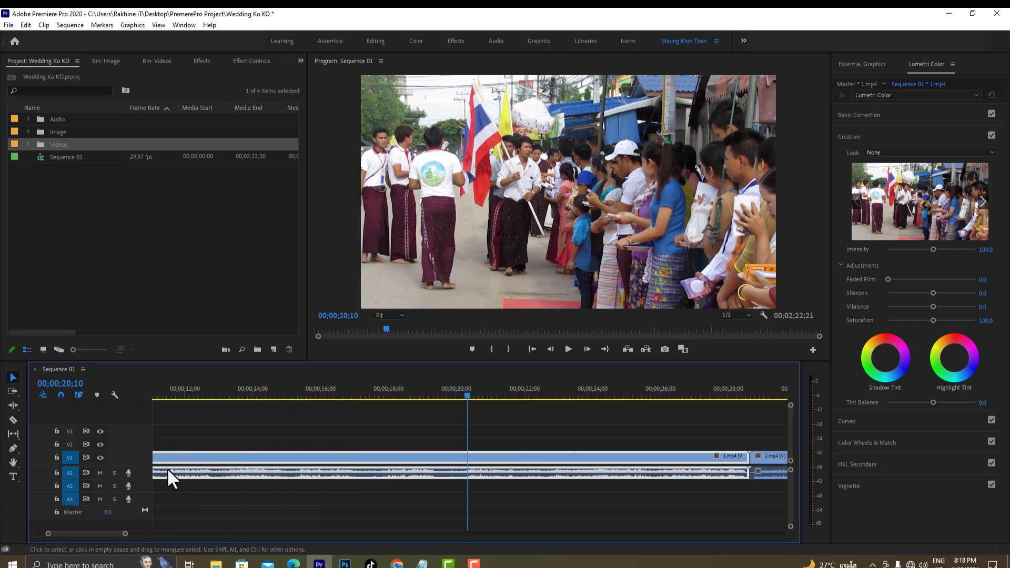
key(minus)
key(minus)
key(minus)
key(minus)
key(minus)
key(minus)
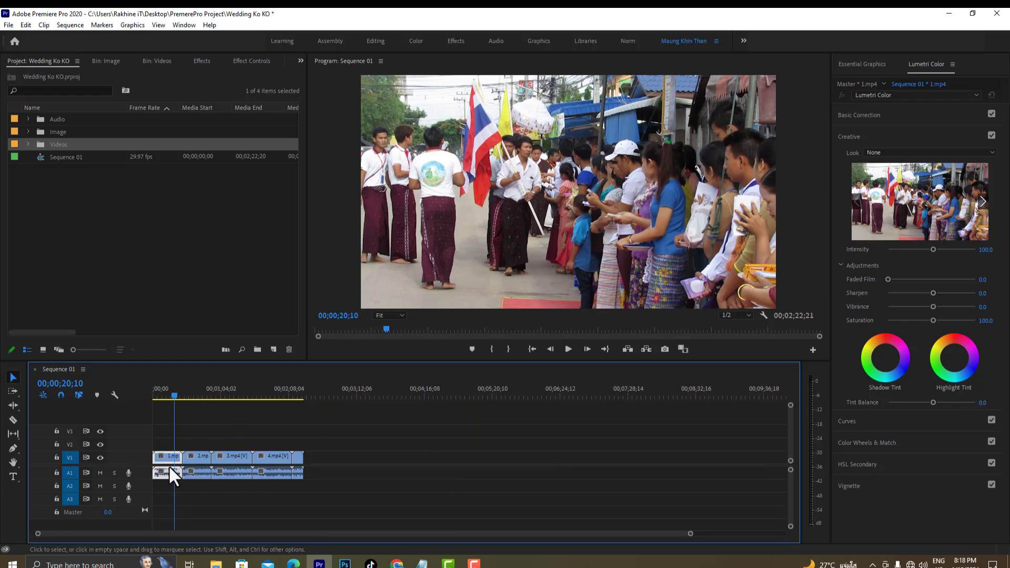
key(equal)
key(equal)
key(equal)
key(equal)
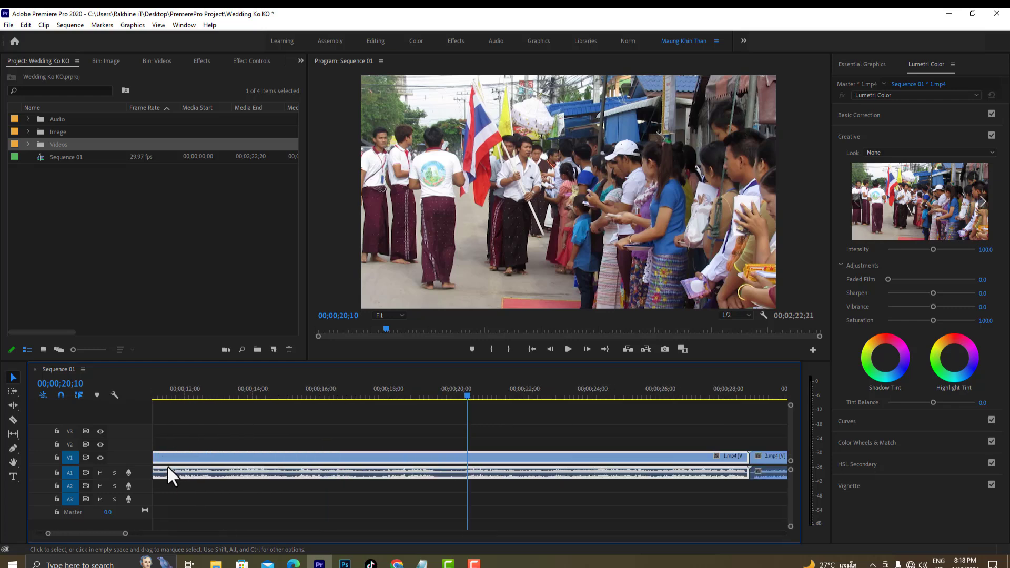
key(minus)
key(minus)
key(minus)
key(minus)
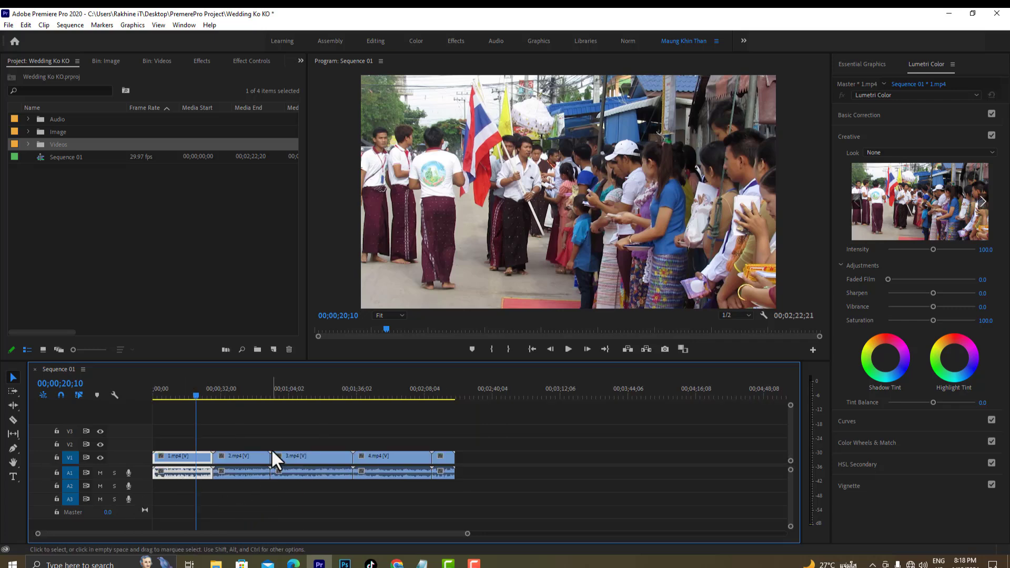
Examine the boundaries between the clips 2.mp4 to 5.mp4 at several timeline magnifications and return to an overview of the whole sequence
scroll(272, 448, up, 5)
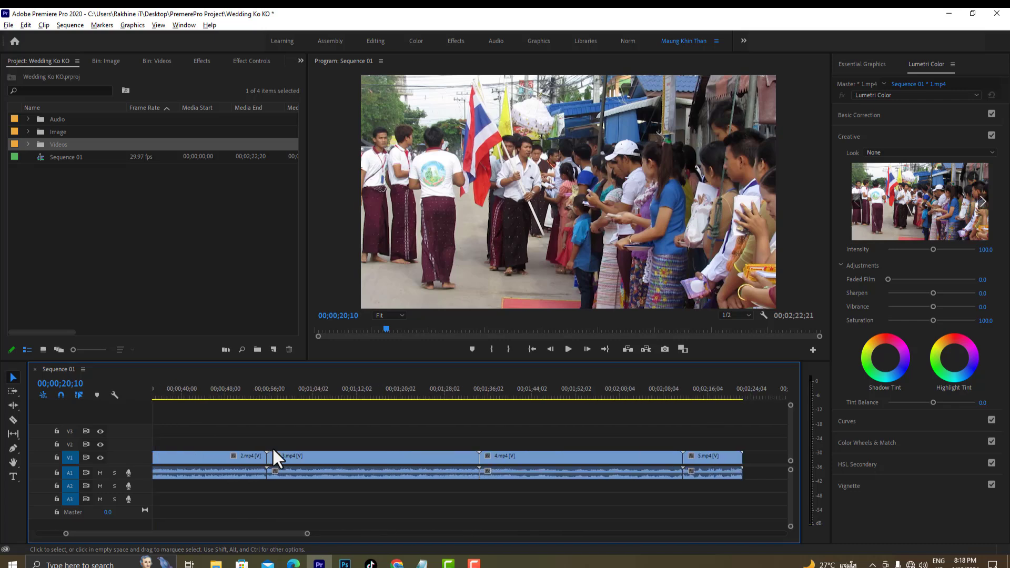
scroll(272, 446, down, 6)
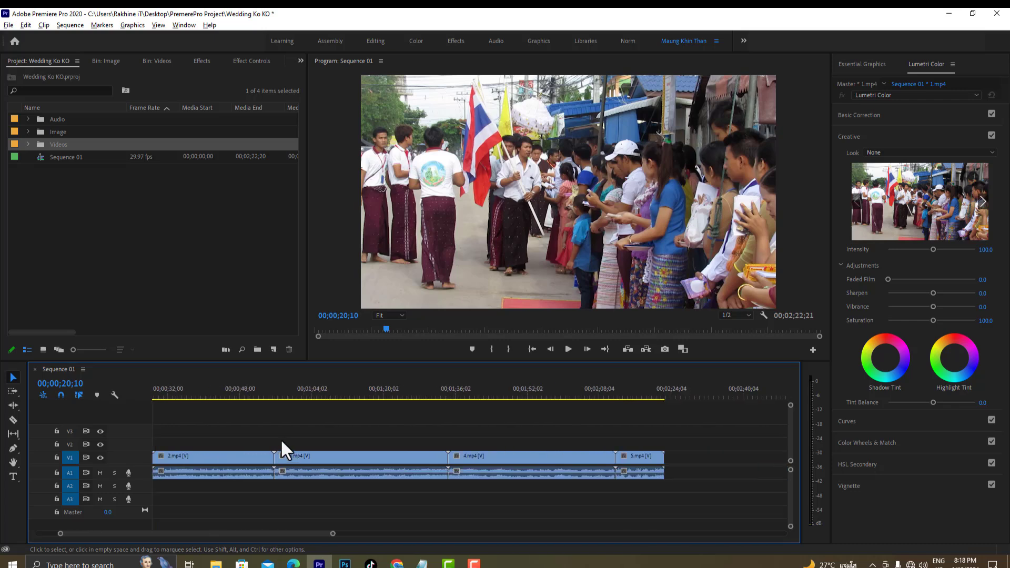
scroll(280, 437, down, 2)
scroll(278, 449, up, 5)
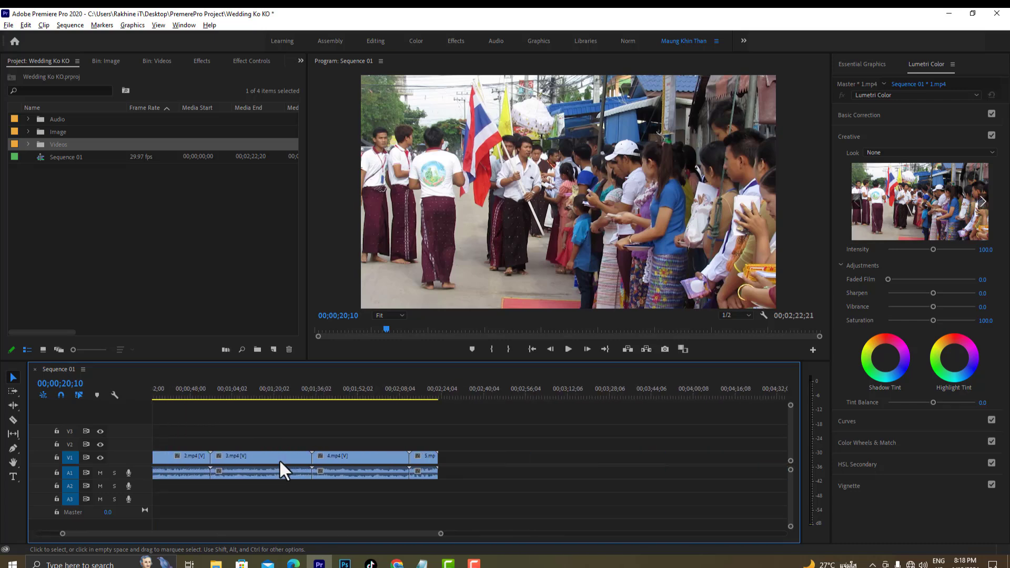
scroll(279, 459, up, 6)
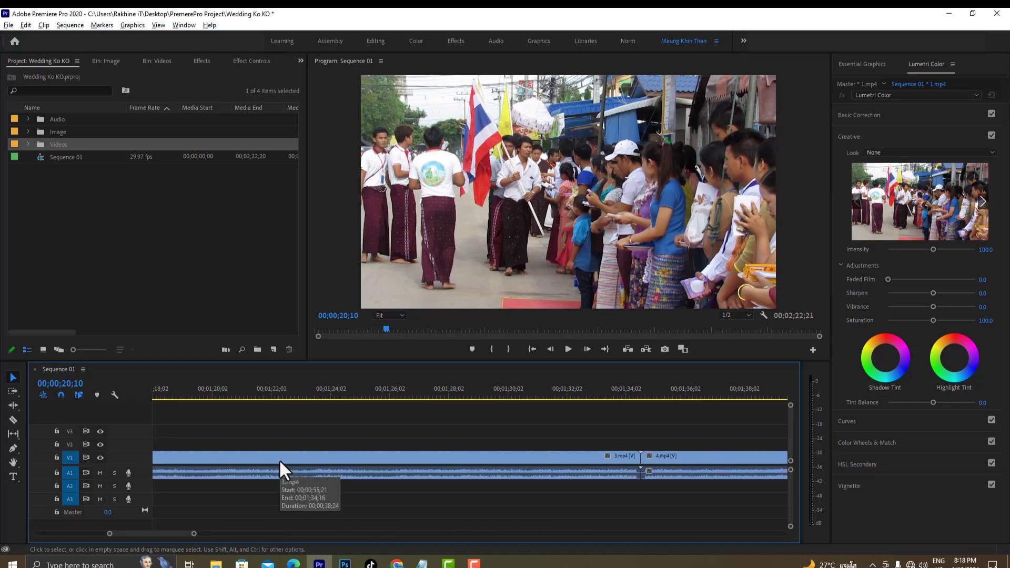
scroll(280, 459, down, 10)
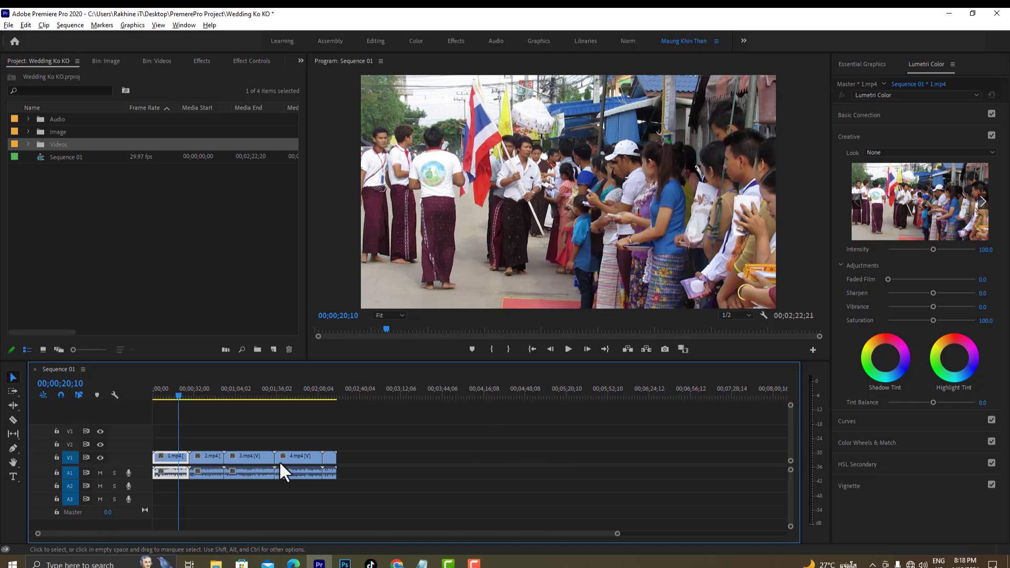
scroll(279, 461, up, 1)
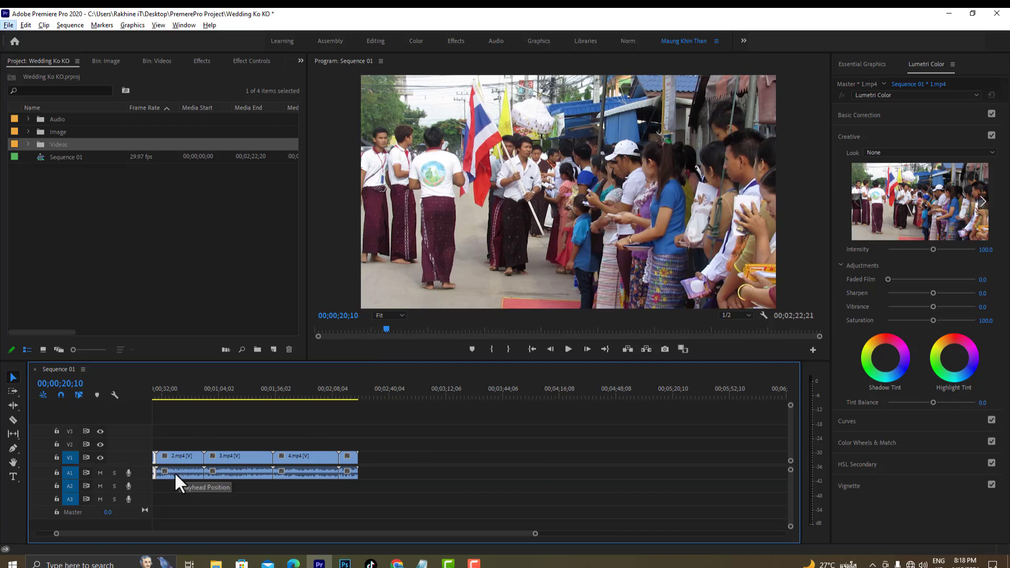
scroll(238, 469, up, 2)
scroll(237, 469, down, 3)
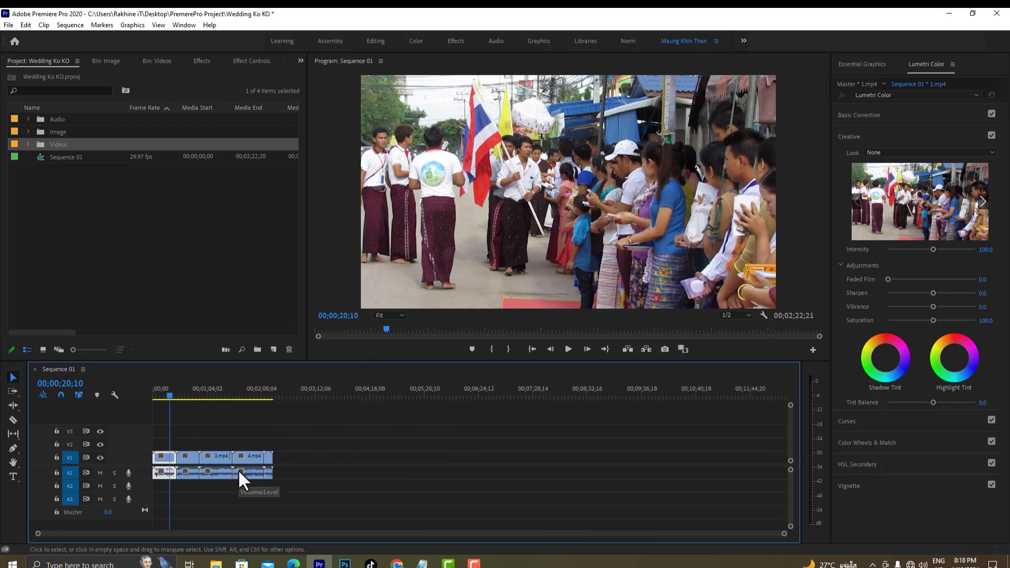
Clear the clip selection and move the playhead back near the start of 1.mp4, to 00;00;03;22
click(322, 428)
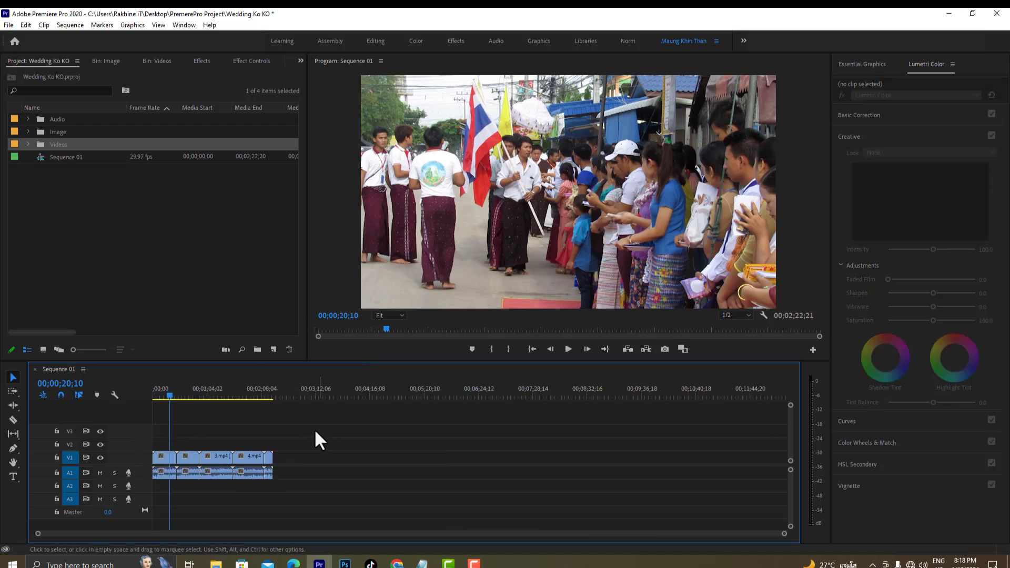
mouse_move(165, 397)
mouse_down()
mouse_move(151, 394)
mouse_move(175, 395)
mouse_up()
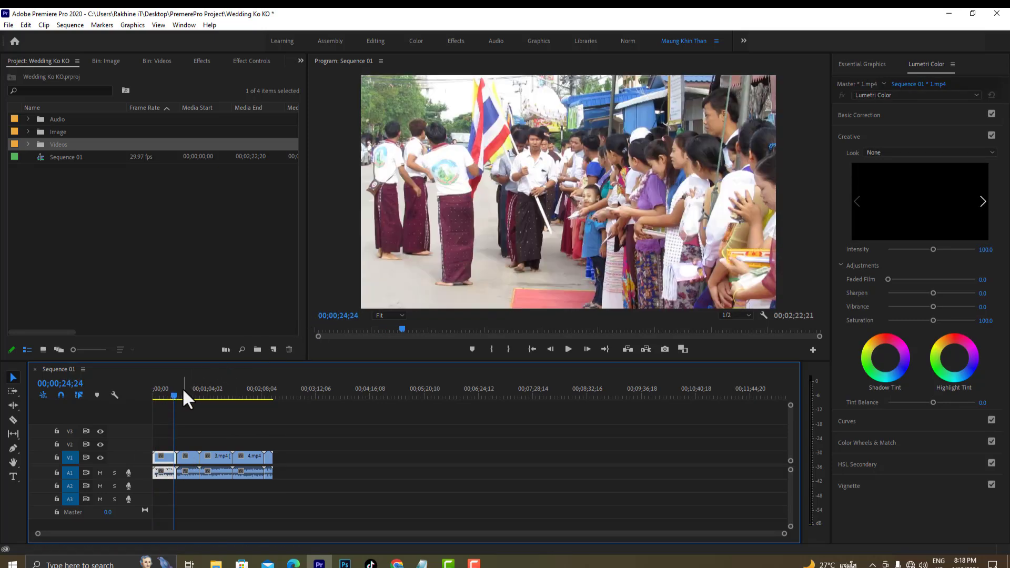
drag(173, 396, 156, 395)
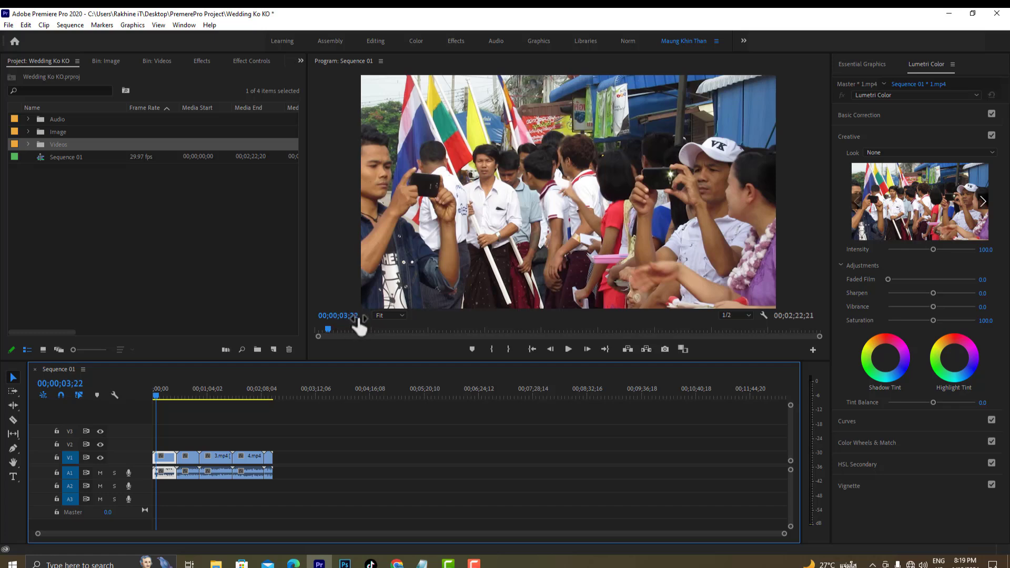
Advance the playhead one frame at a time to 00;00;04;00, watching the frame digits of the timecode
click(588, 348)
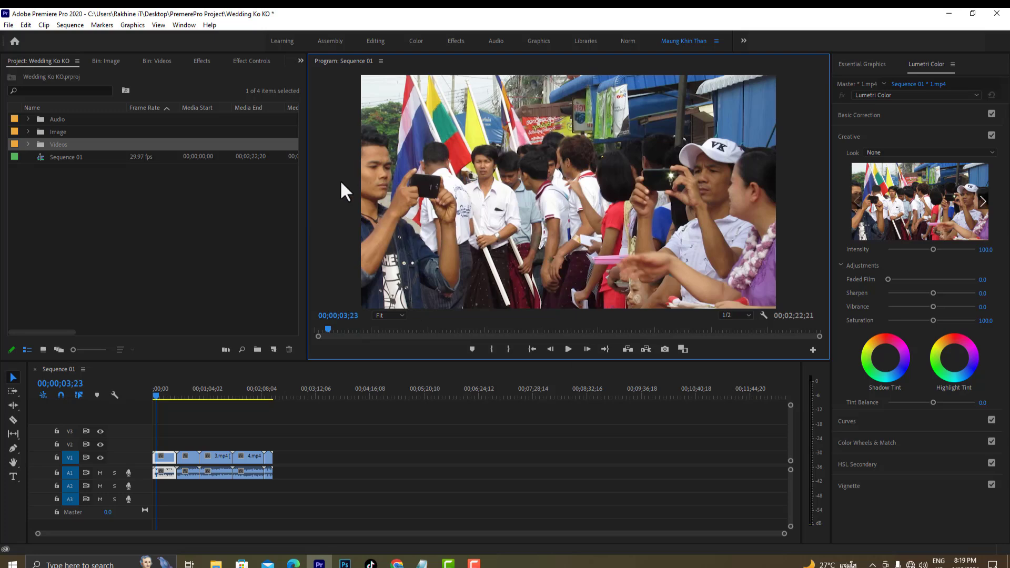
click(587, 349)
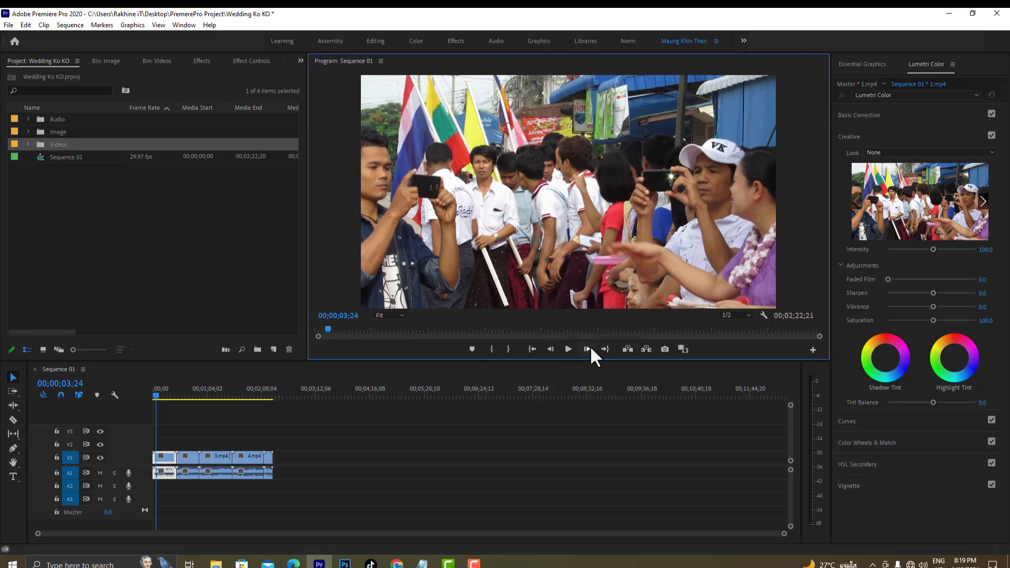
click(586, 349)
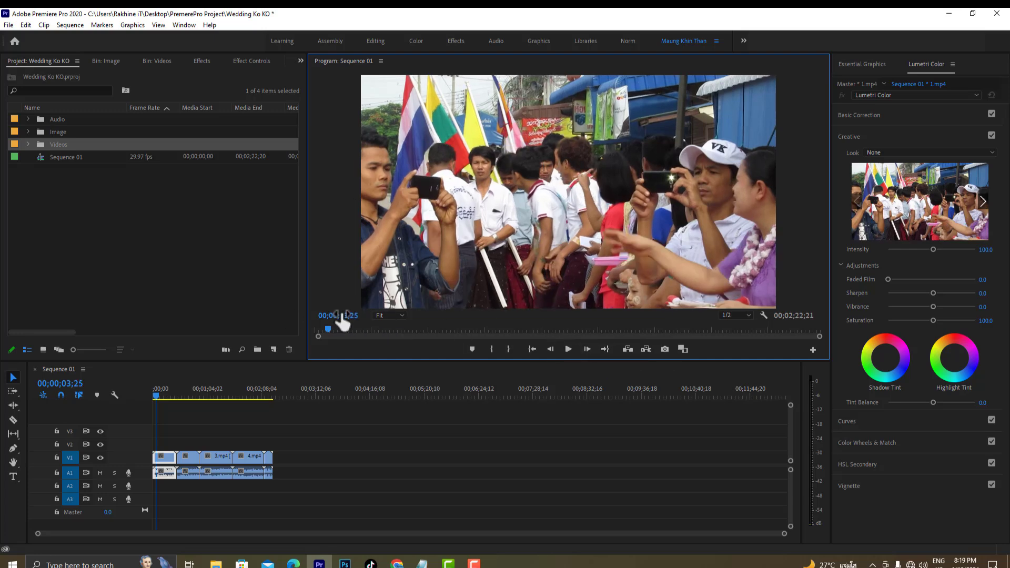
click(585, 348)
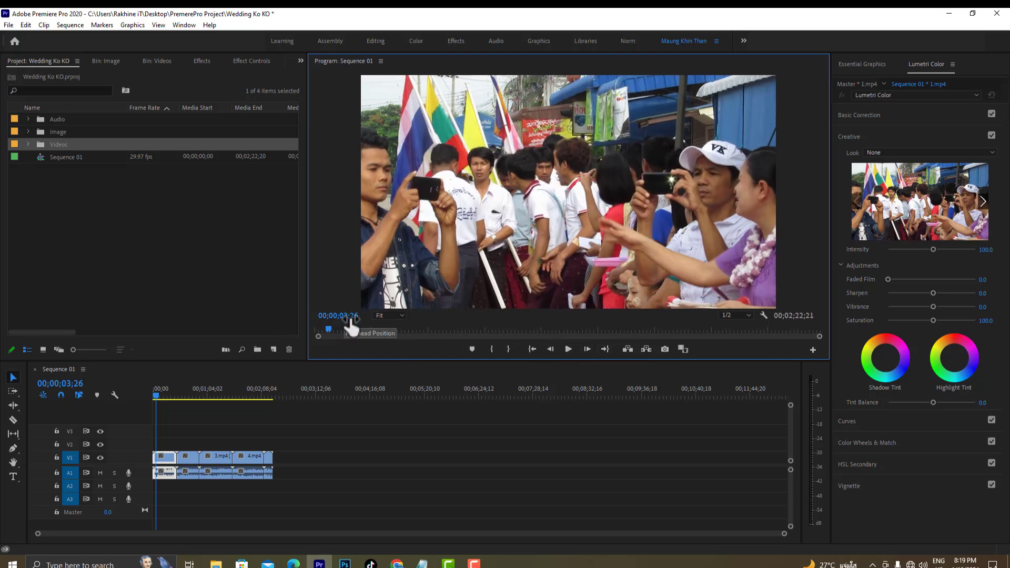
click(586, 349)
click(587, 348)
click(587, 349)
click(585, 349)
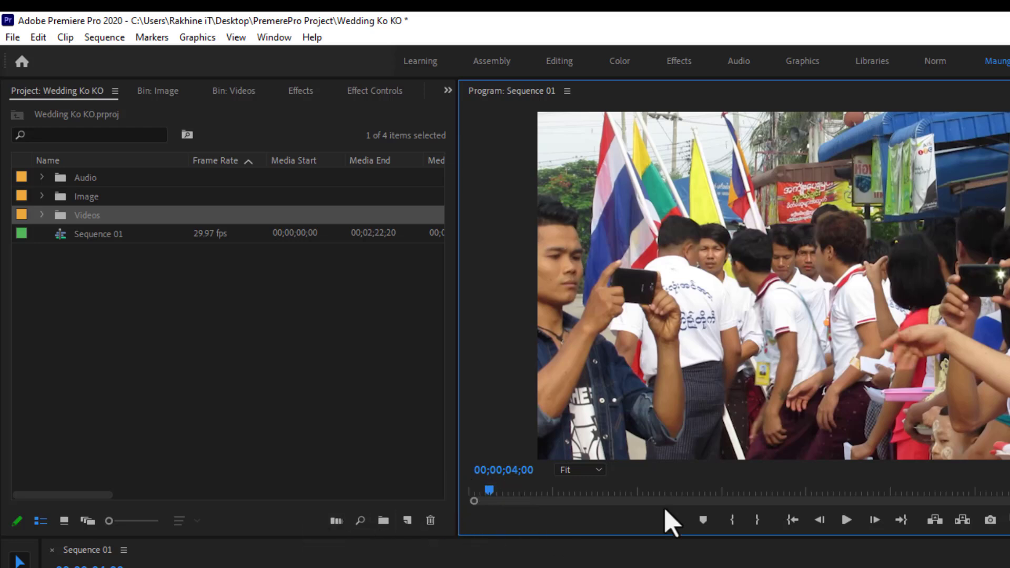
Continue advancing the playhead through 1.mp4 frame by frame until it reaches 00;00;04;16
click(877, 521)
click(878, 520)
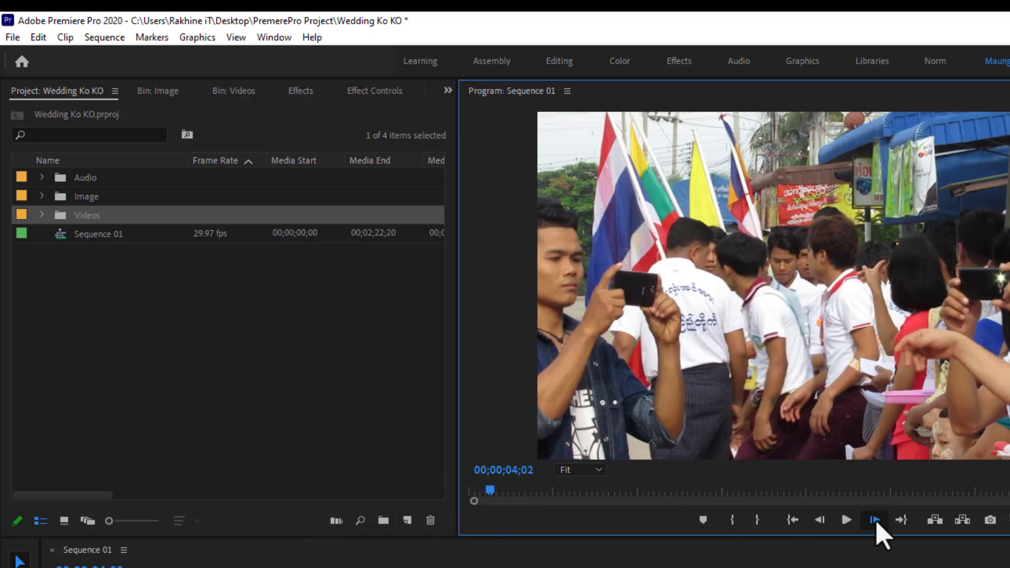
click(879, 520)
click(878, 520)
click(875, 521)
click(876, 520)
click(875, 521)
click(876, 521)
click(875, 520)
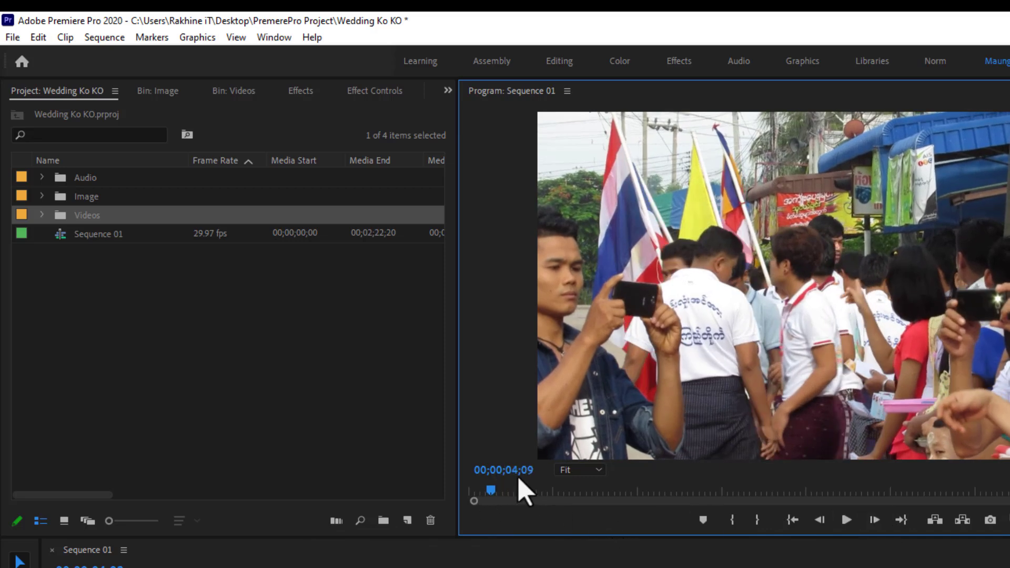
click(875, 521)
click(875, 521)
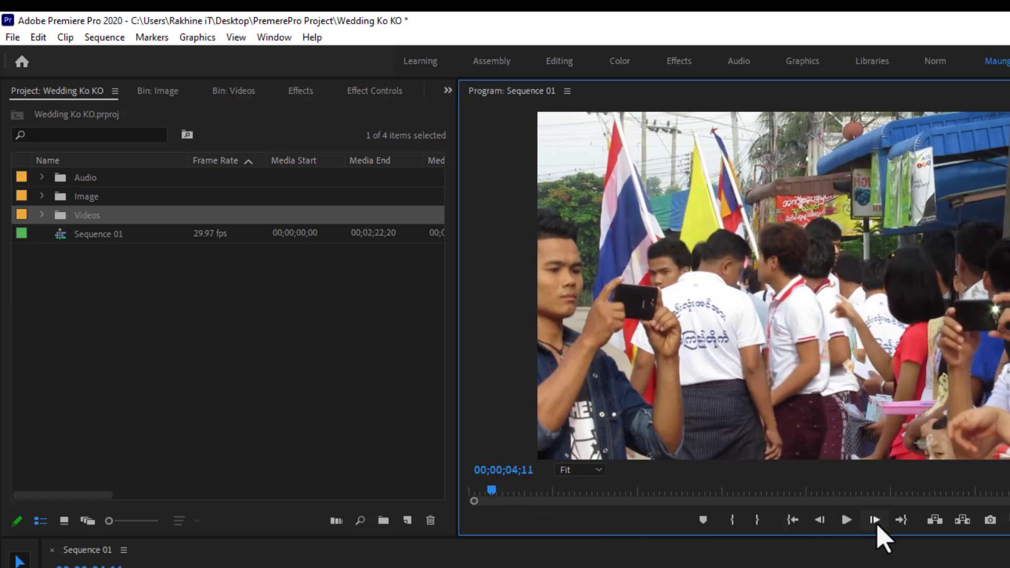
click(875, 520)
click(875, 520)
click(875, 520)
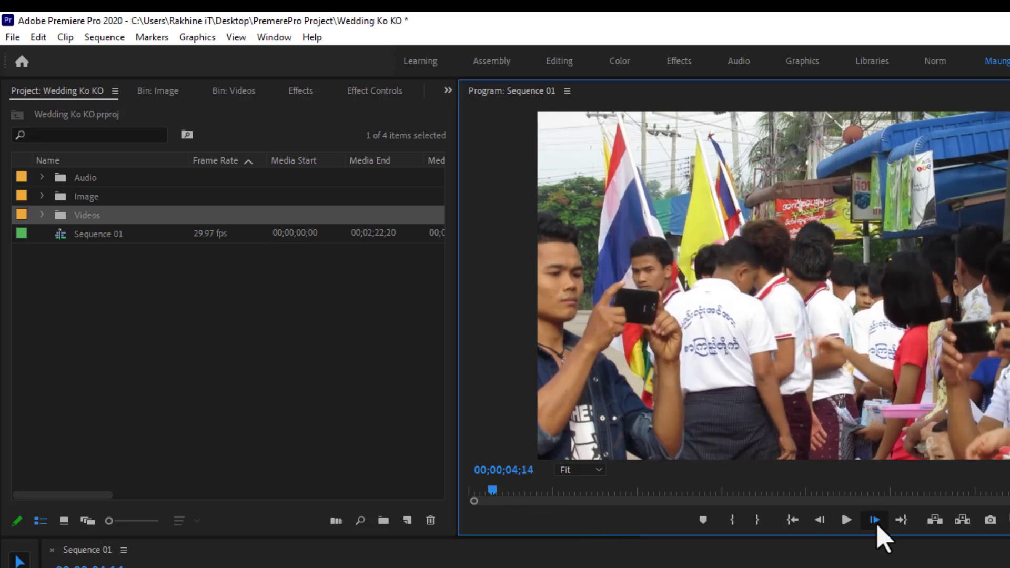
click(874, 520)
click(875, 520)
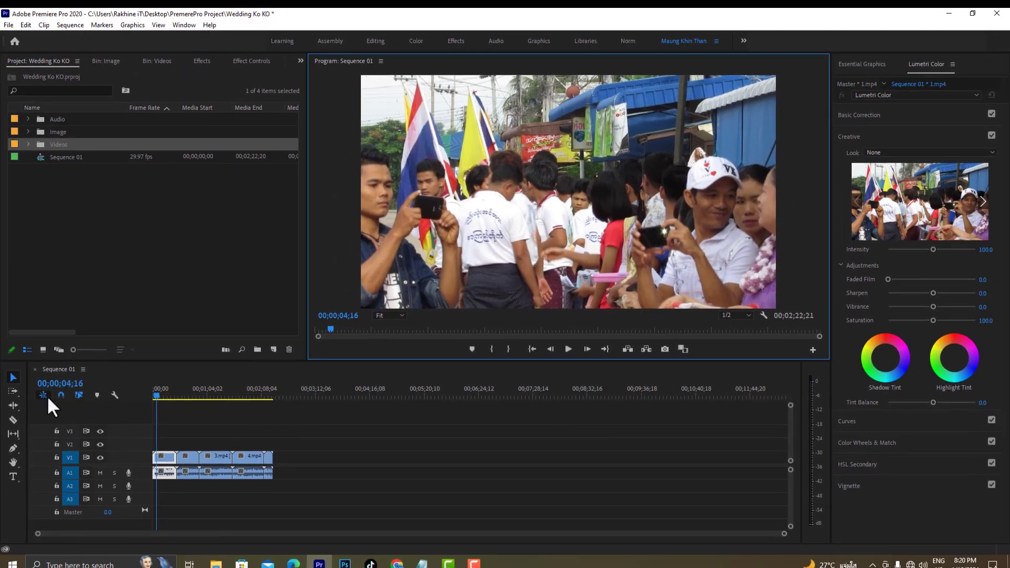
Turn off Linked Selection and select the video and audio of 1.mp4 separately on V1 and A1
click(271, 441)
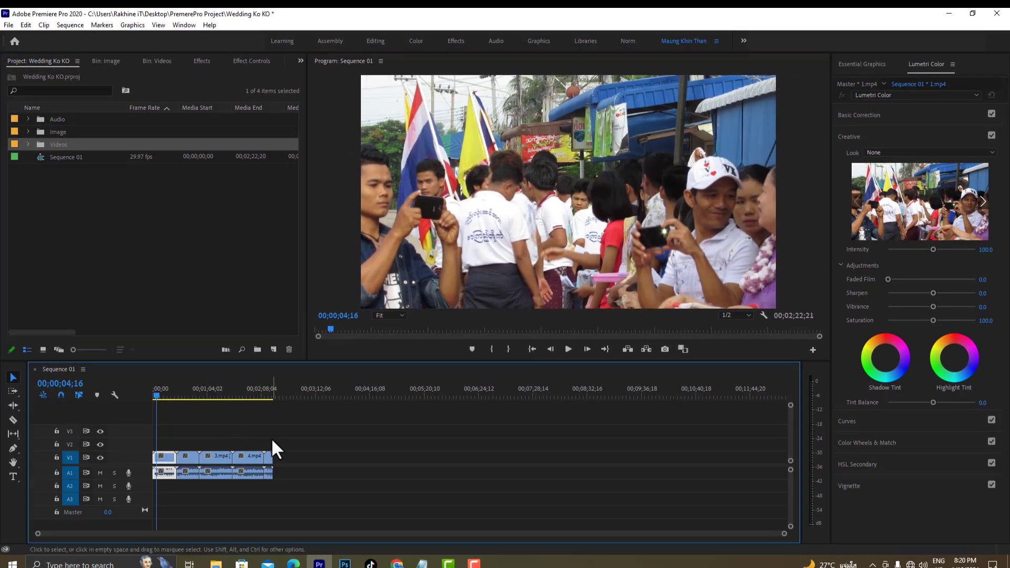
click(169, 458)
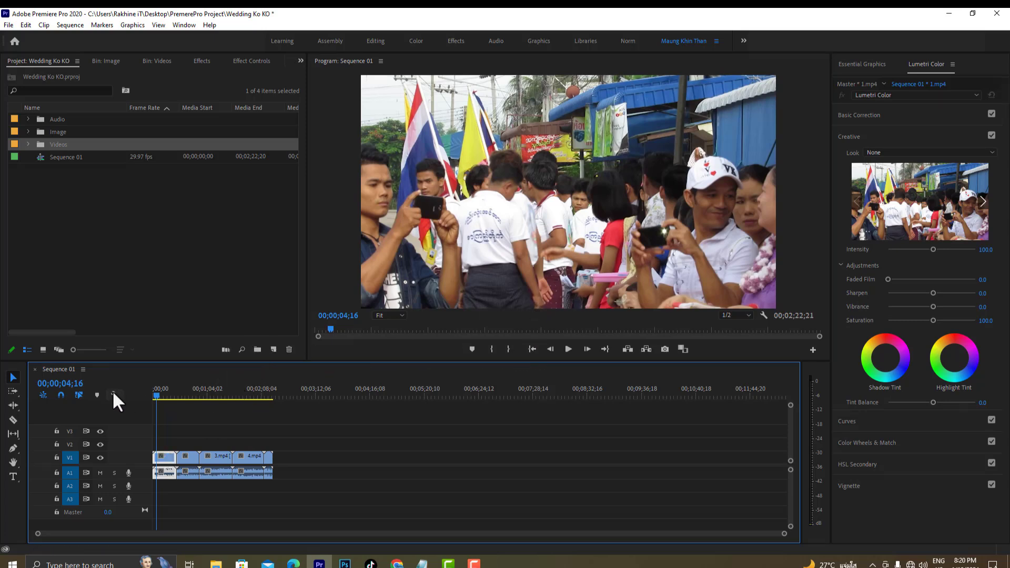
click(78, 395)
click(314, 456)
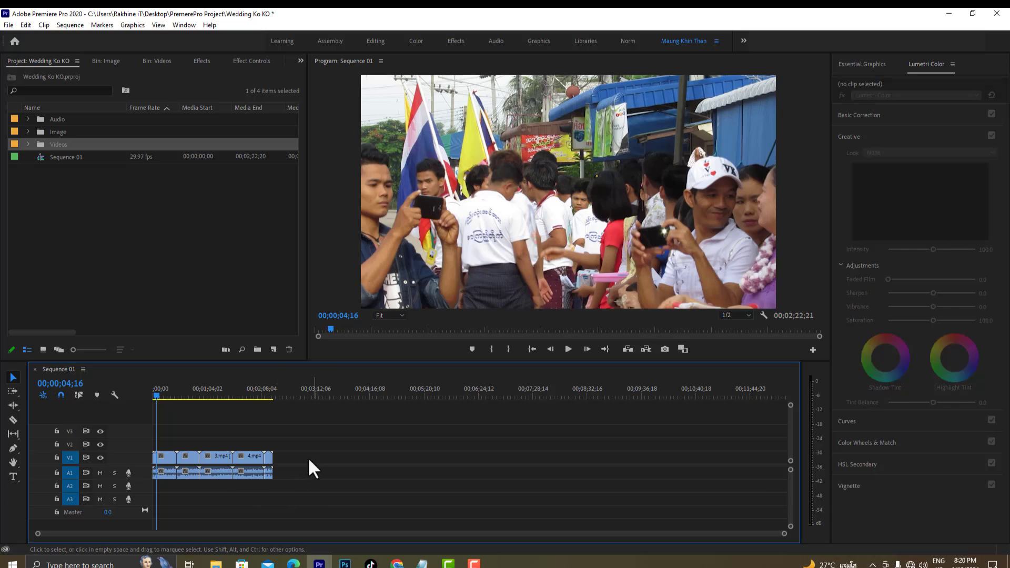
click(165, 454)
click(170, 470)
click(168, 455)
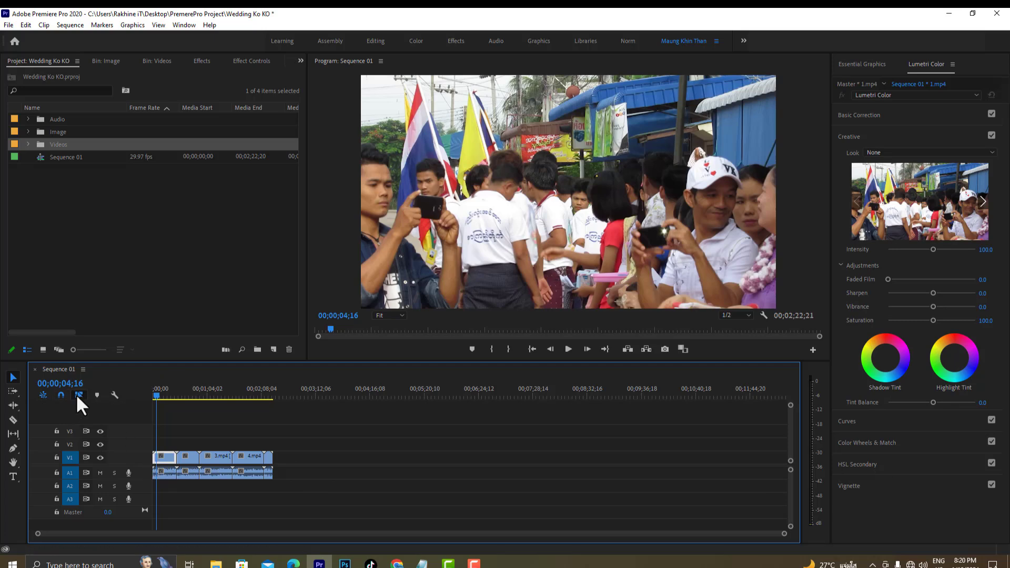
Turn Linked Selection back on and select 1.mp4 together with its audio
click(360, 442)
click(169, 459)
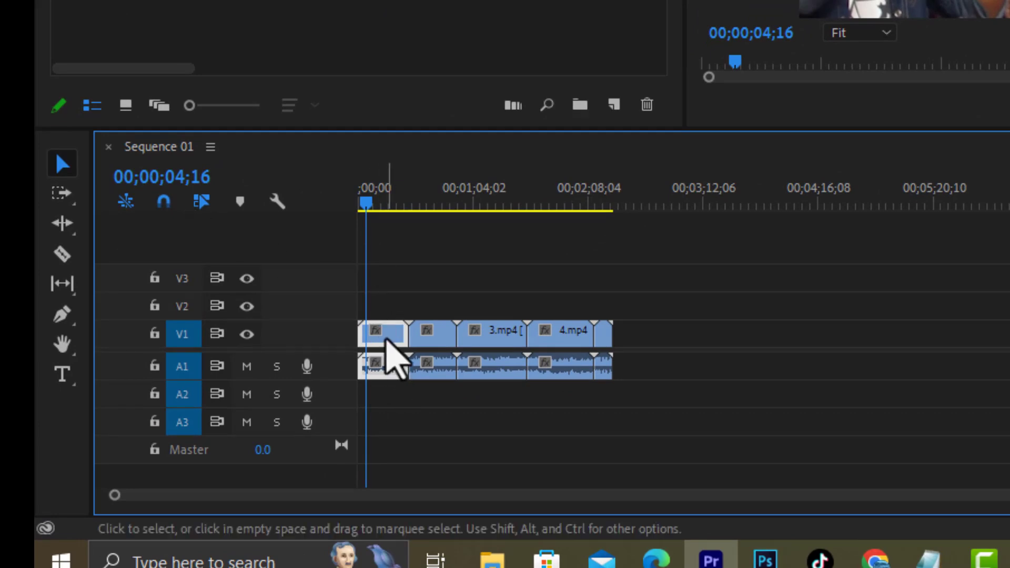
Examine the fx badges of 1.mp4 and 4.mp4, looking at the Motion, Opacity and Time Remapping options
right_click(384, 335)
click(381, 329)
click(381, 328)
click(383, 336)
click(381, 329)
click(572, 330)
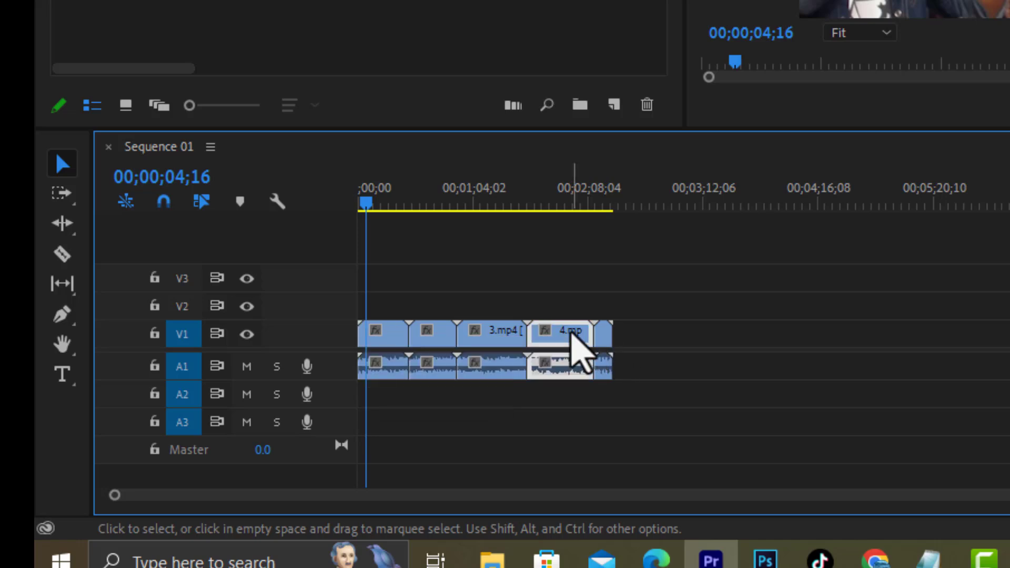
click(545, 331)
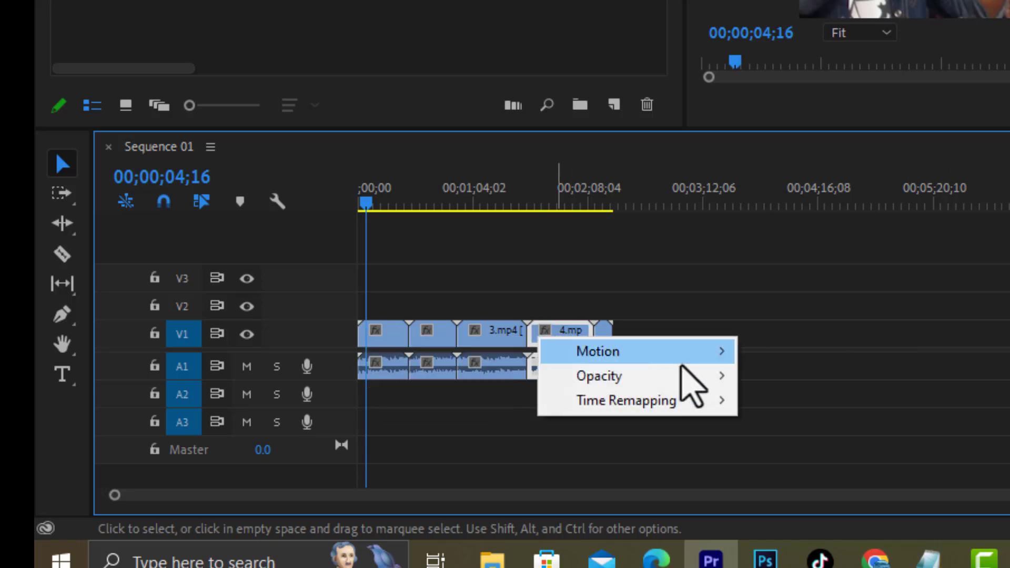
mouse_move(724, 368)
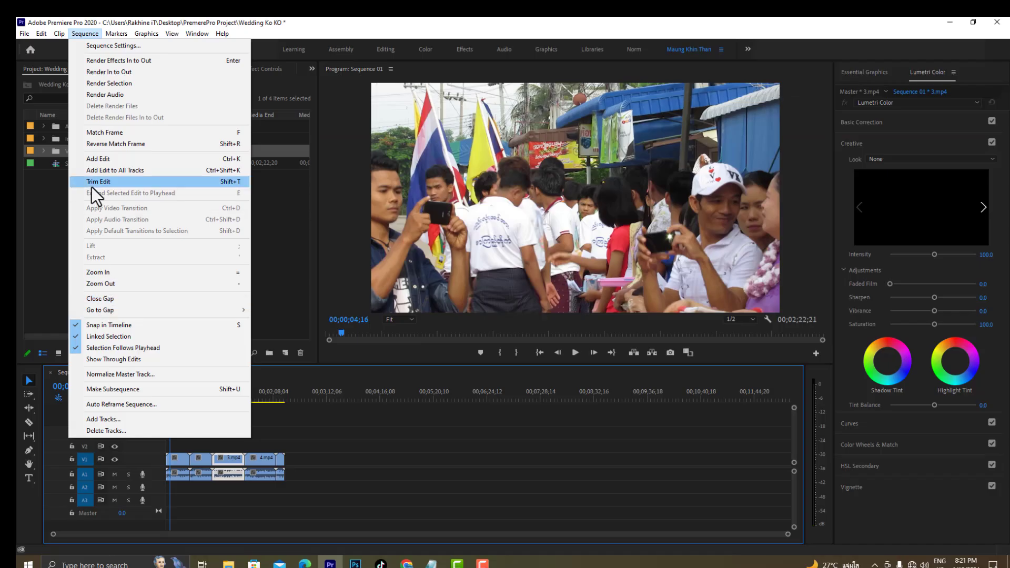
Unlink the video and audio of the 3.mp4 clip in the timeline
mouse_move(63, 32)
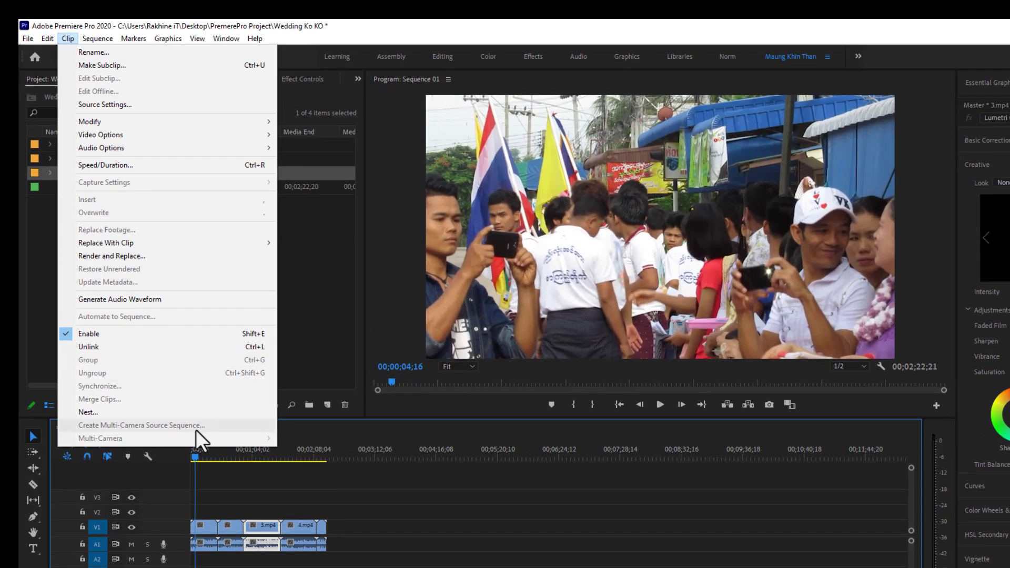
click(97, 348)
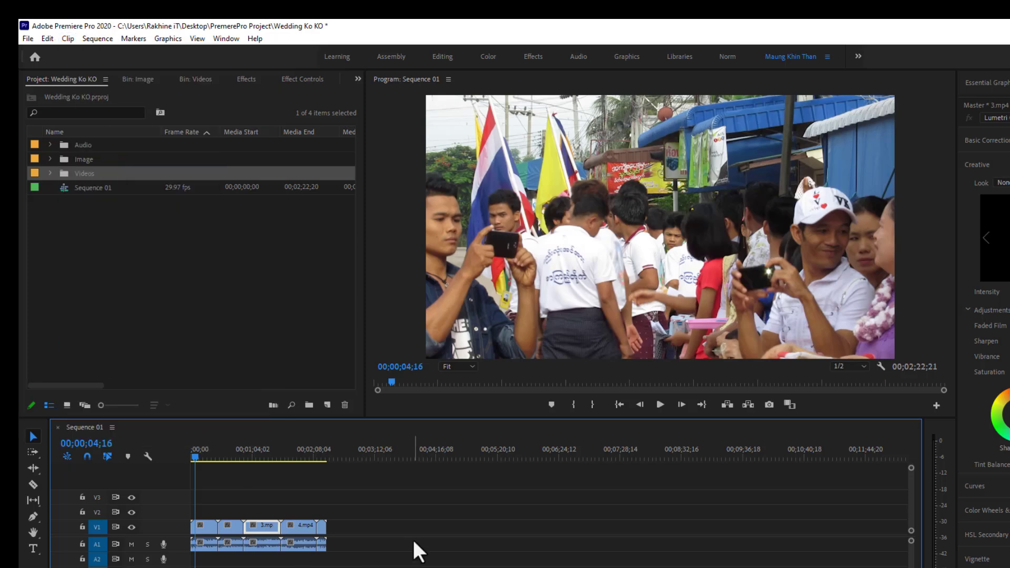
Move the unlinked audio of 3.mp4 from A1 down to A3 and delete it without its video
click(263, 544)
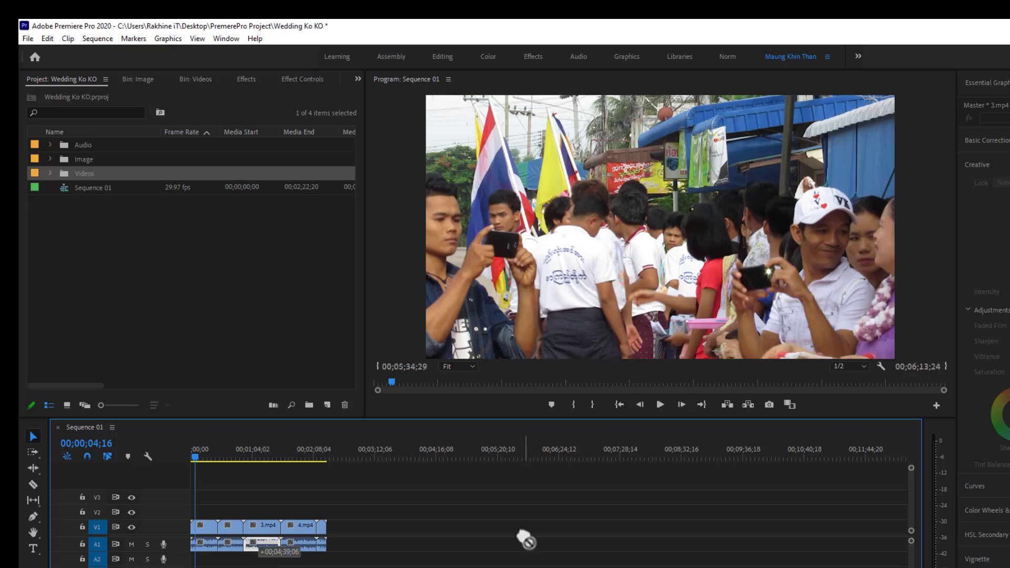
drag(264, 548, 263, 567)
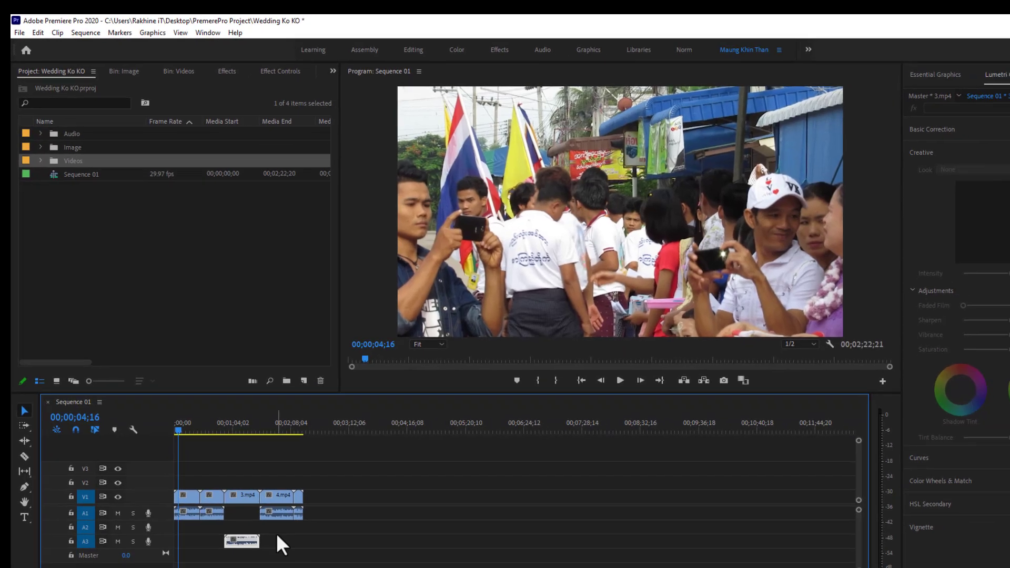
key(Delete)
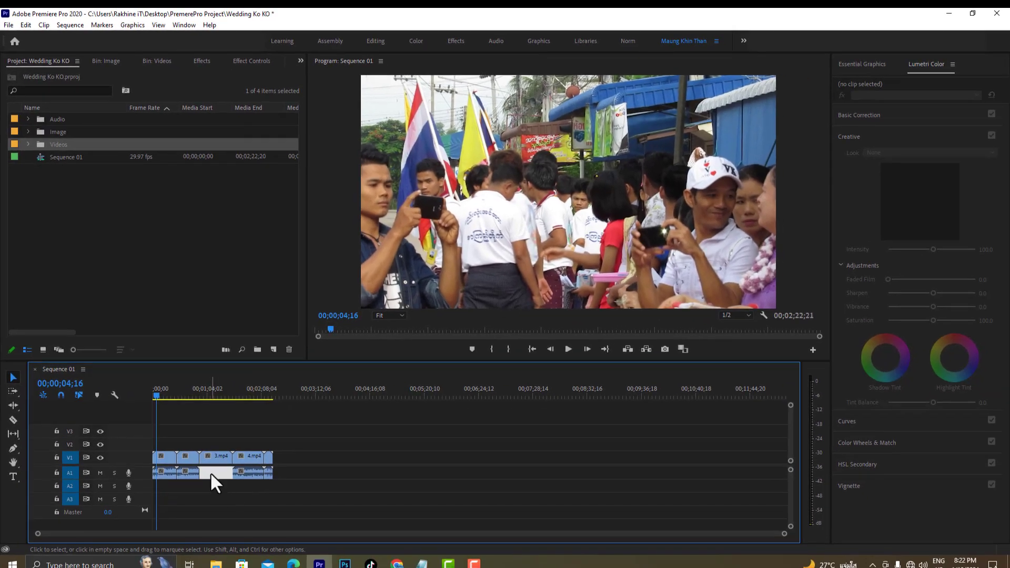
Undo the deletion and the track move of the 3.mp4 audio
click(340, 461)
key(ctrl+z)
key(ctrl+z)
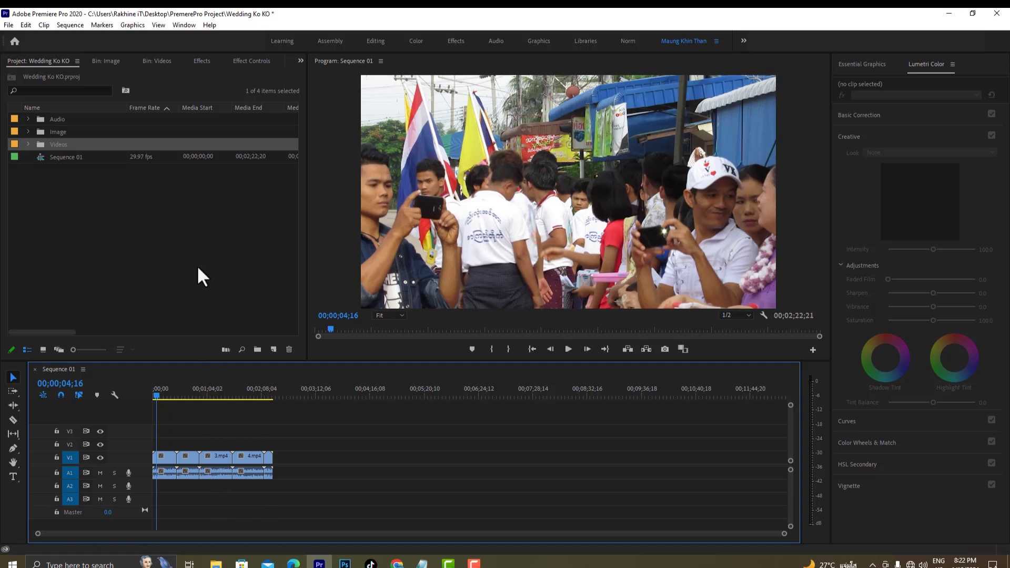
Link the video and audio of 3.mp4 again and move the linked clip along V1 and A1, past the 00;04;16;08 mark
click(222, 456)
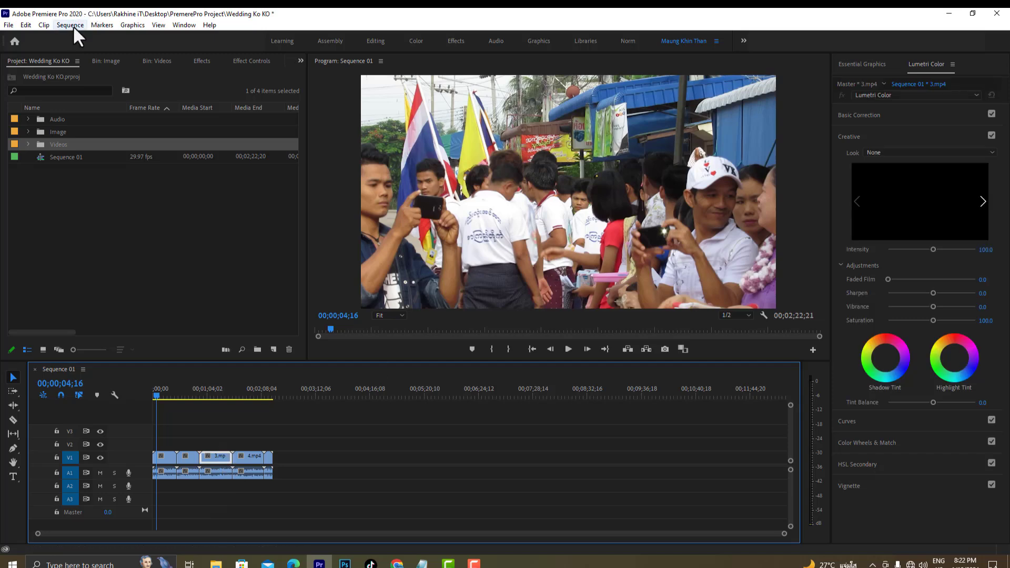
click(43, 25)
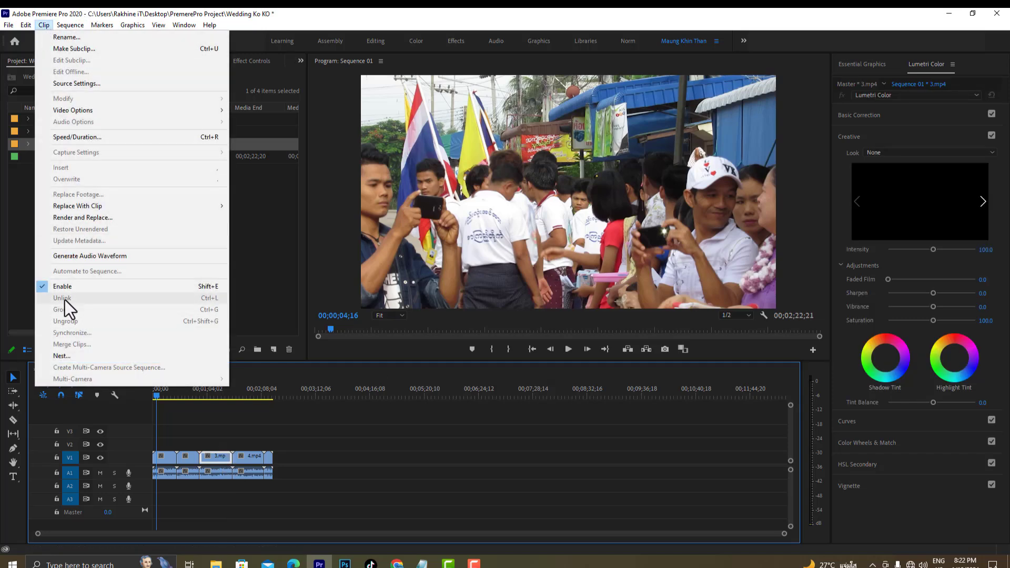
click(206, 467)
click(213, 470)
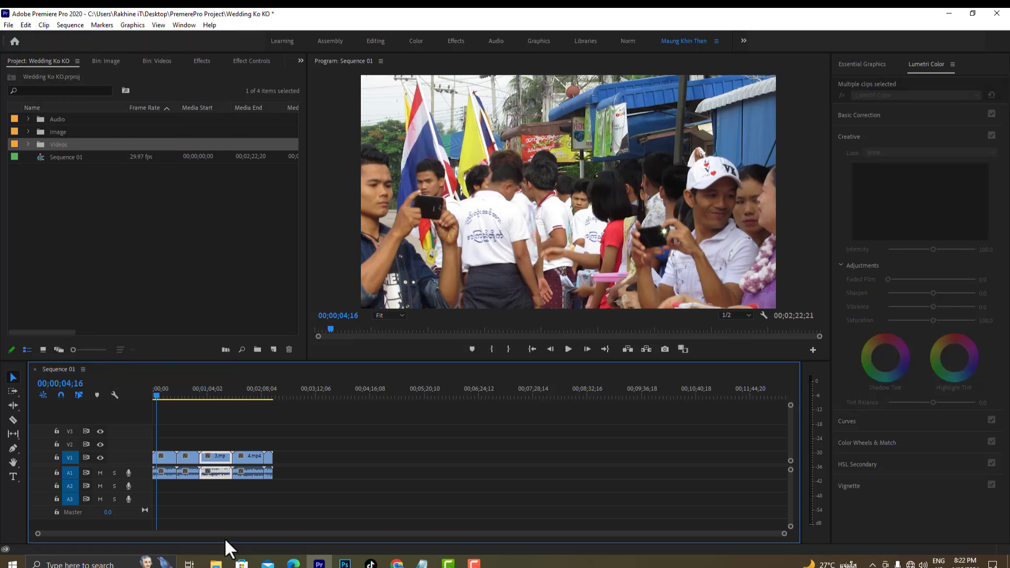
click(42, 25)
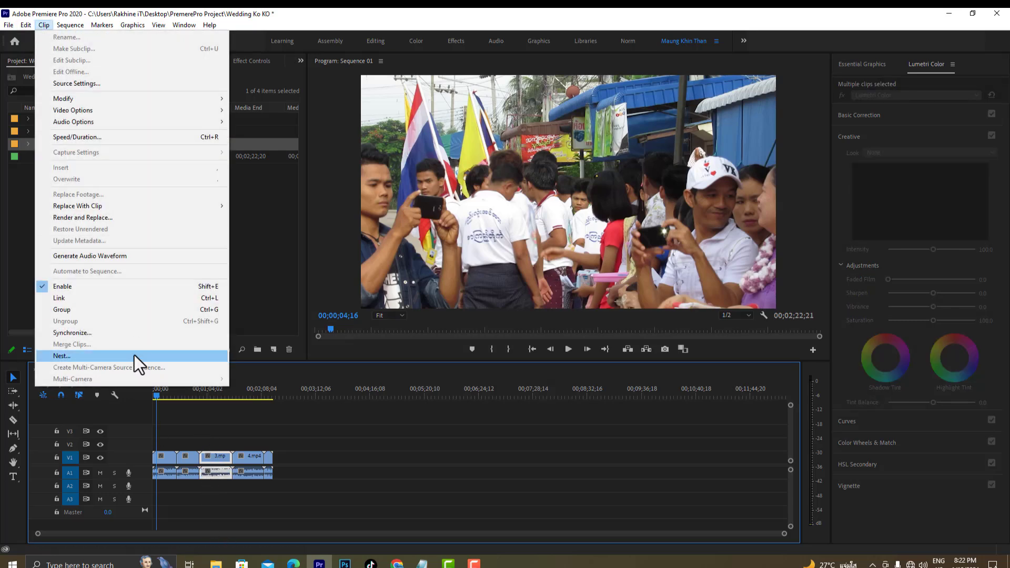
click(66, 299)
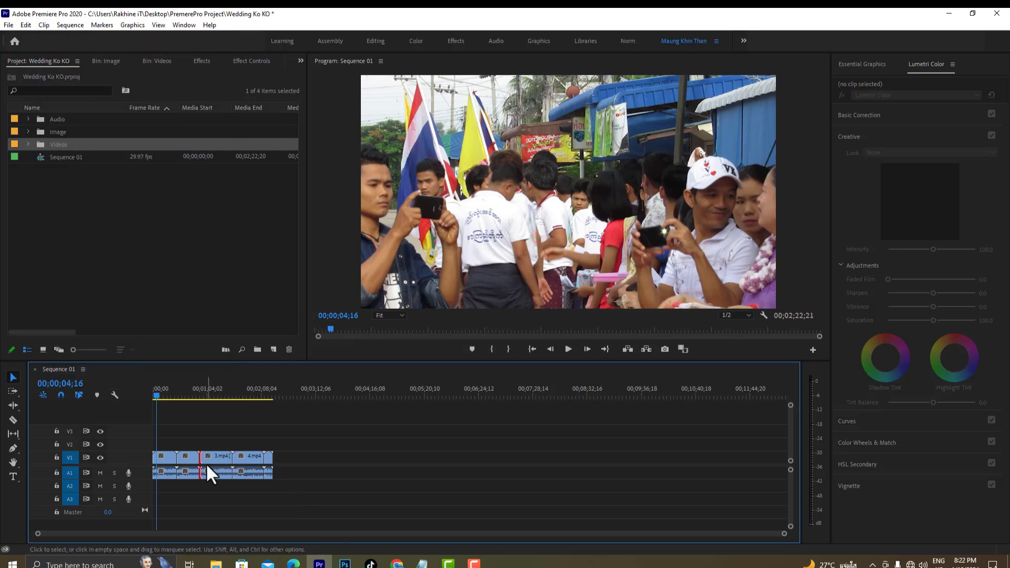
drag(213, 459, 414, 466)
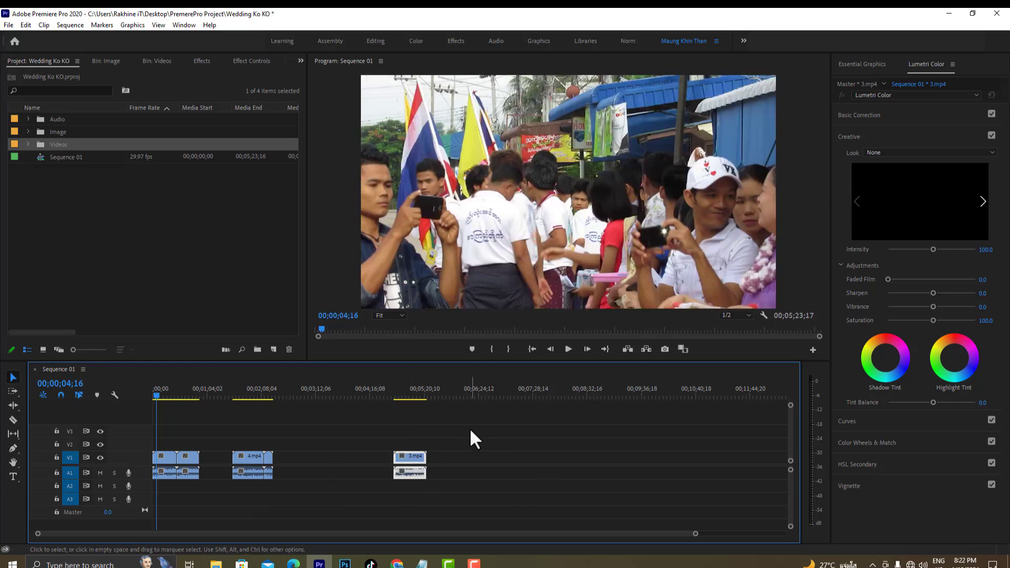
mouse_move(409, 458)
mouse_down()
mouse_move(637, 439)
mouse_move(368, 455)
mouse_move(395, 459)
mouse_move(370, 494)
mouse_move(482, 477)
mouse_move(398, 463)
mouse_up()
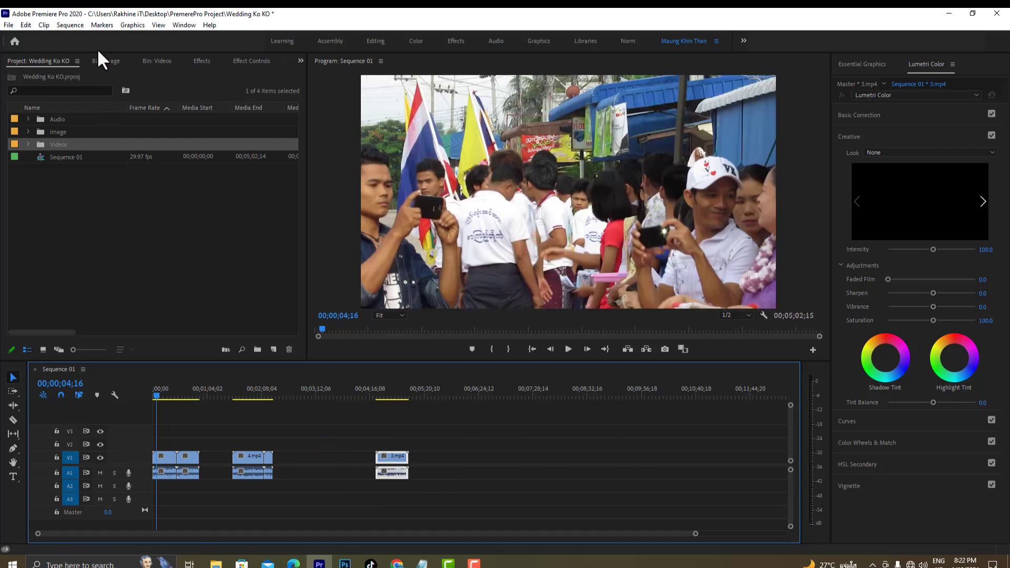
Unlink 3.mp4, then move its video up to V3 and its audio separately along A1, past the 00;08;32;16 mark
click(44, 24)
click(64, 301)
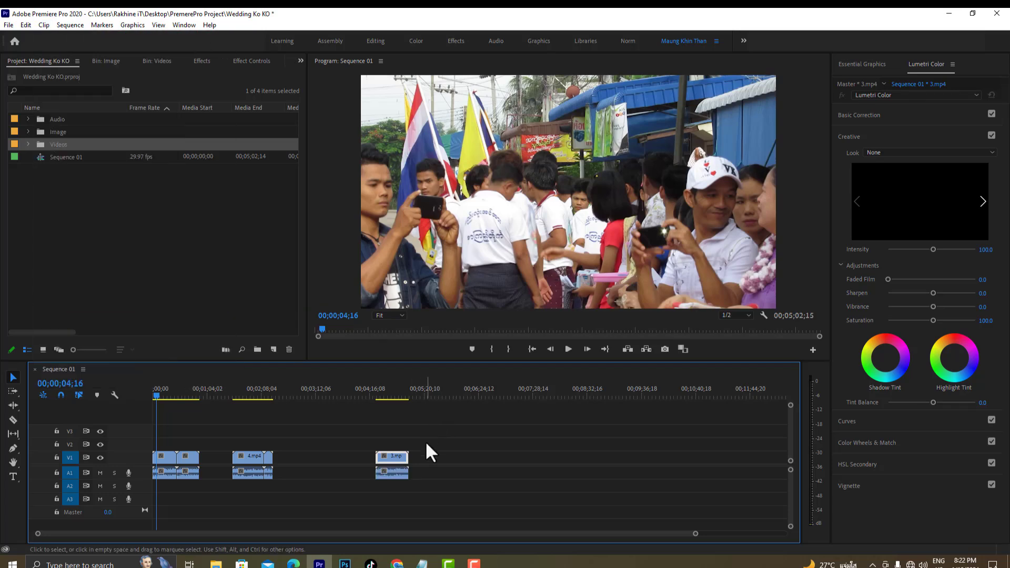
drag(480, 457, 522, 430)
drag(398, 472, 592, 476)
drag(613, 472, 612, 473)
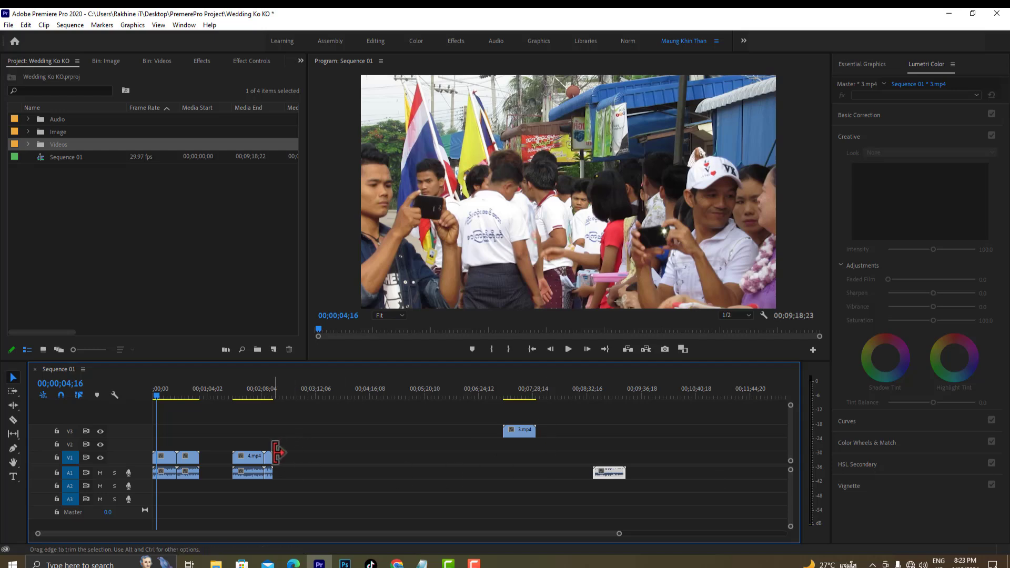
key(ctrl+s)
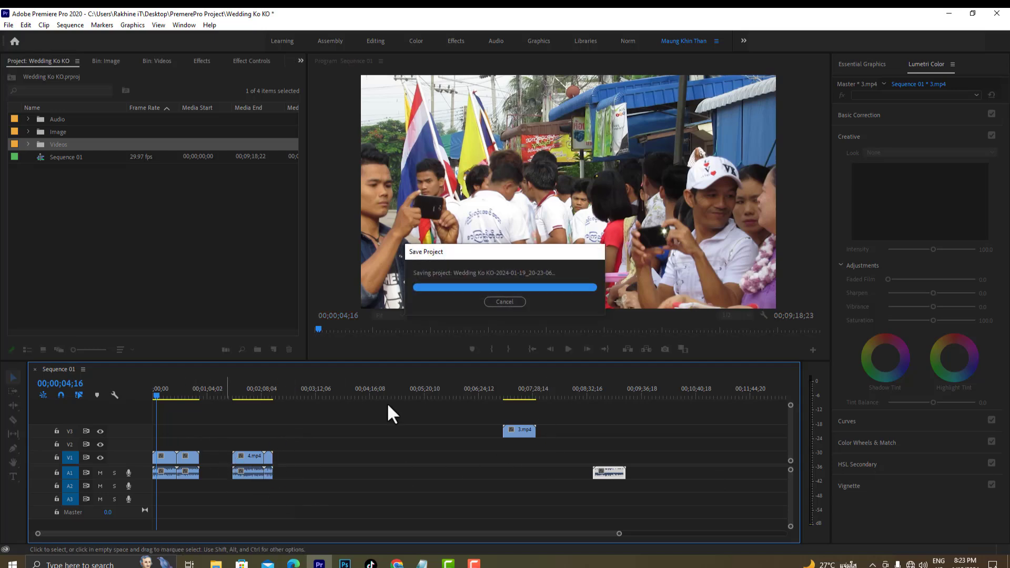
Lock track V1 and delete the A1 audio clips that lie beneath the V1 clips
click(244, 462)
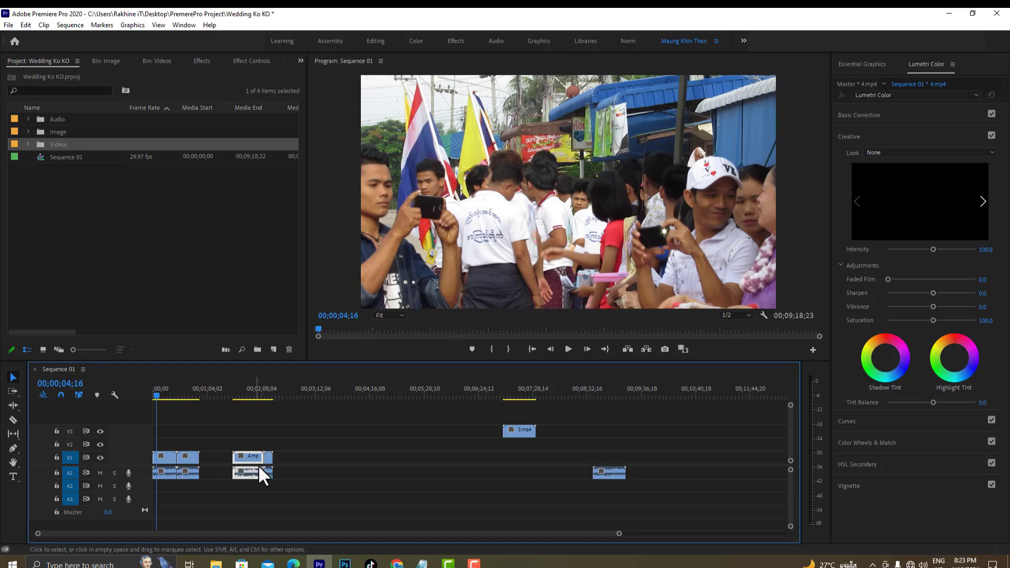
click(57, 457)
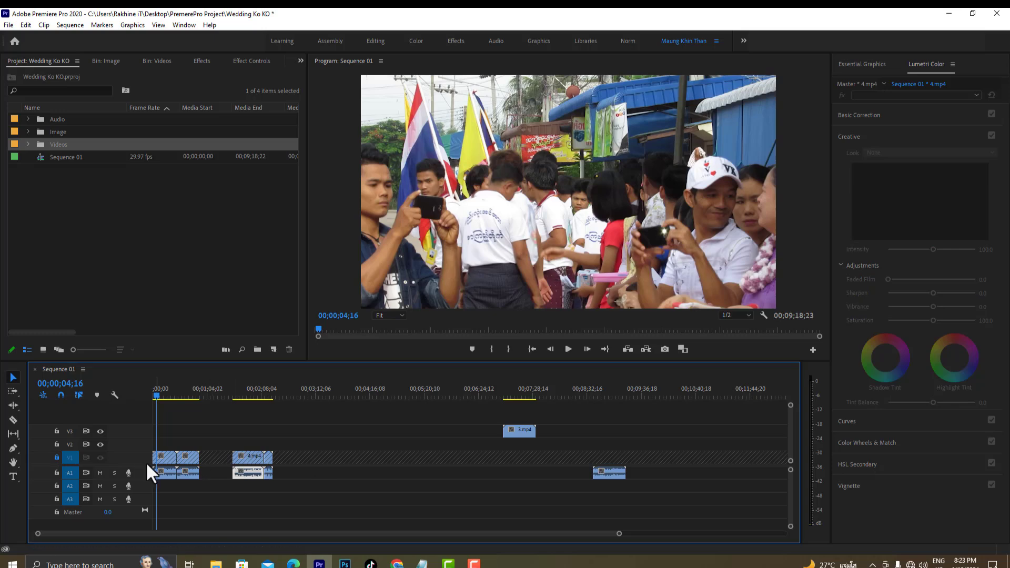
drag(317, 477, 166, 474)
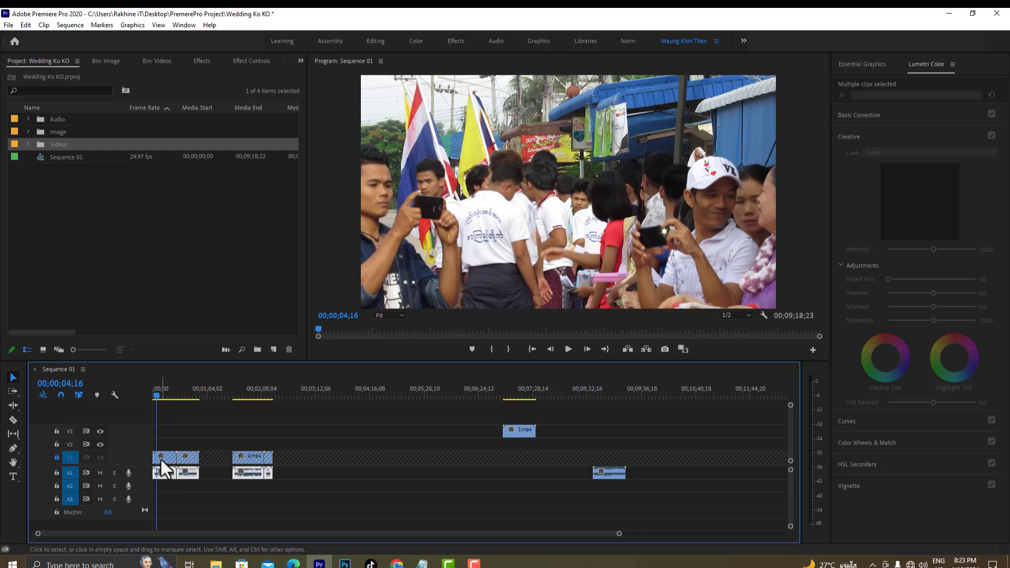
key(Delete)
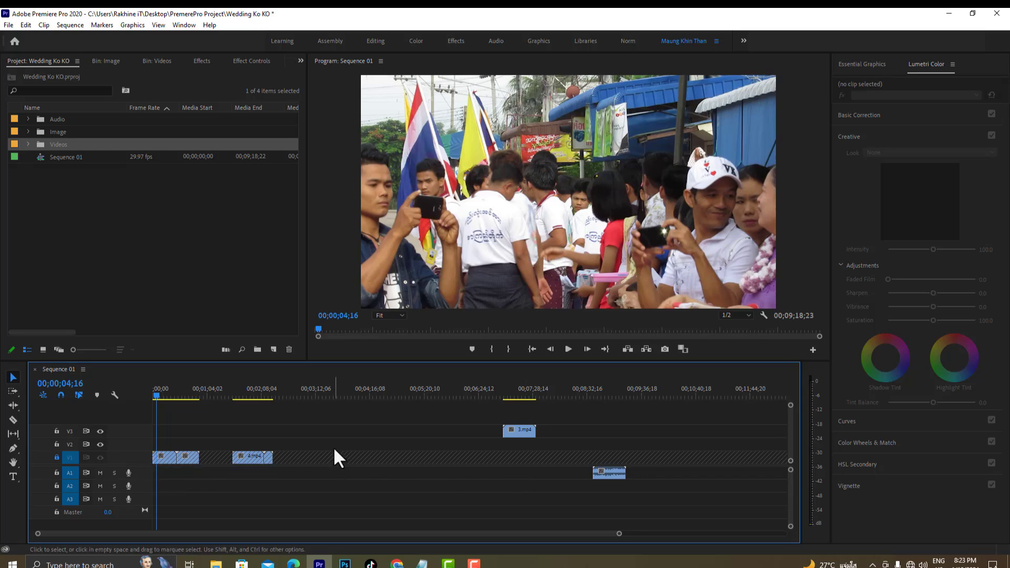
Undo the deletion of the A1 audio clips and unlock track V1
key(ctrl+z)
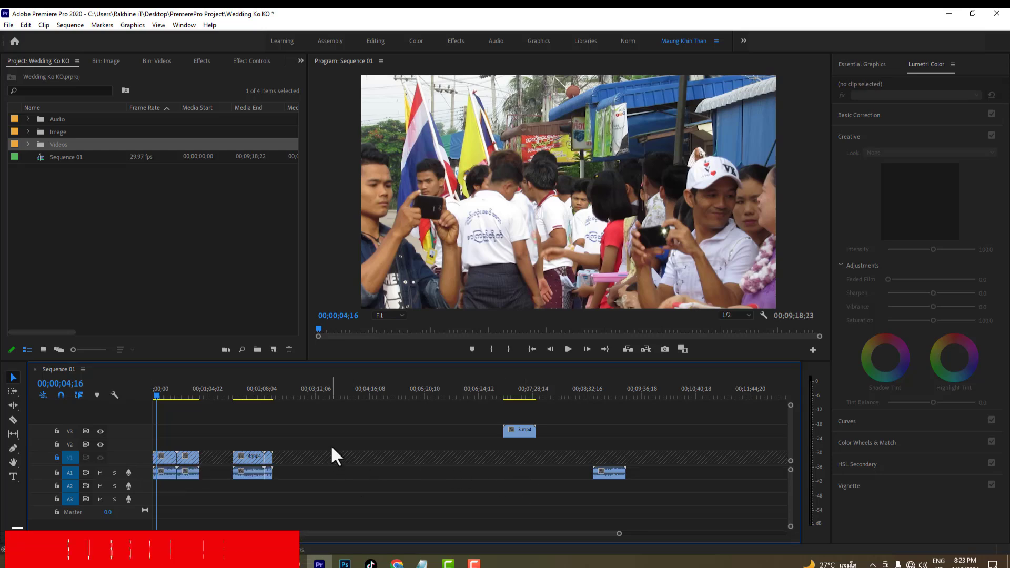
click(55, 456)
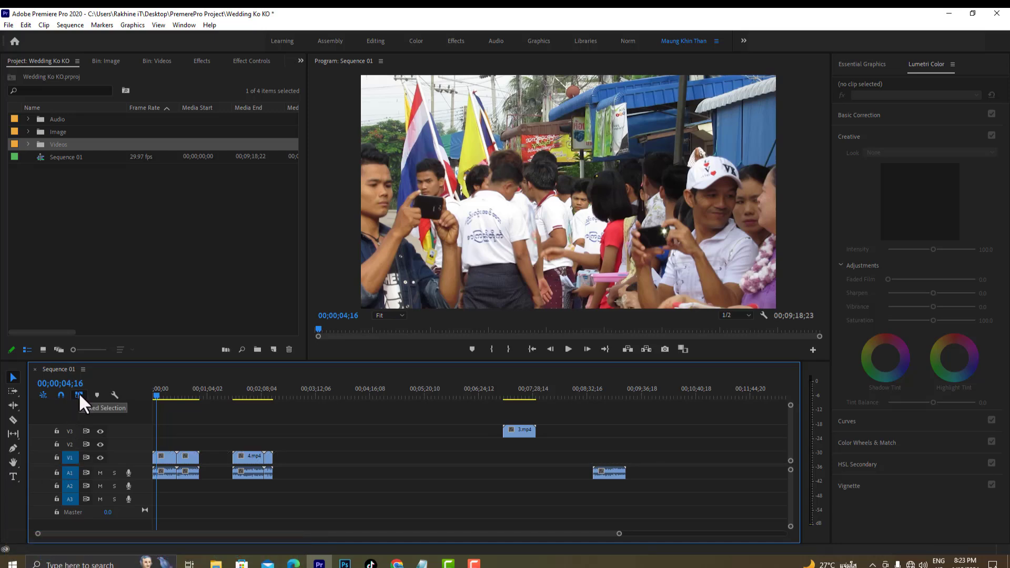